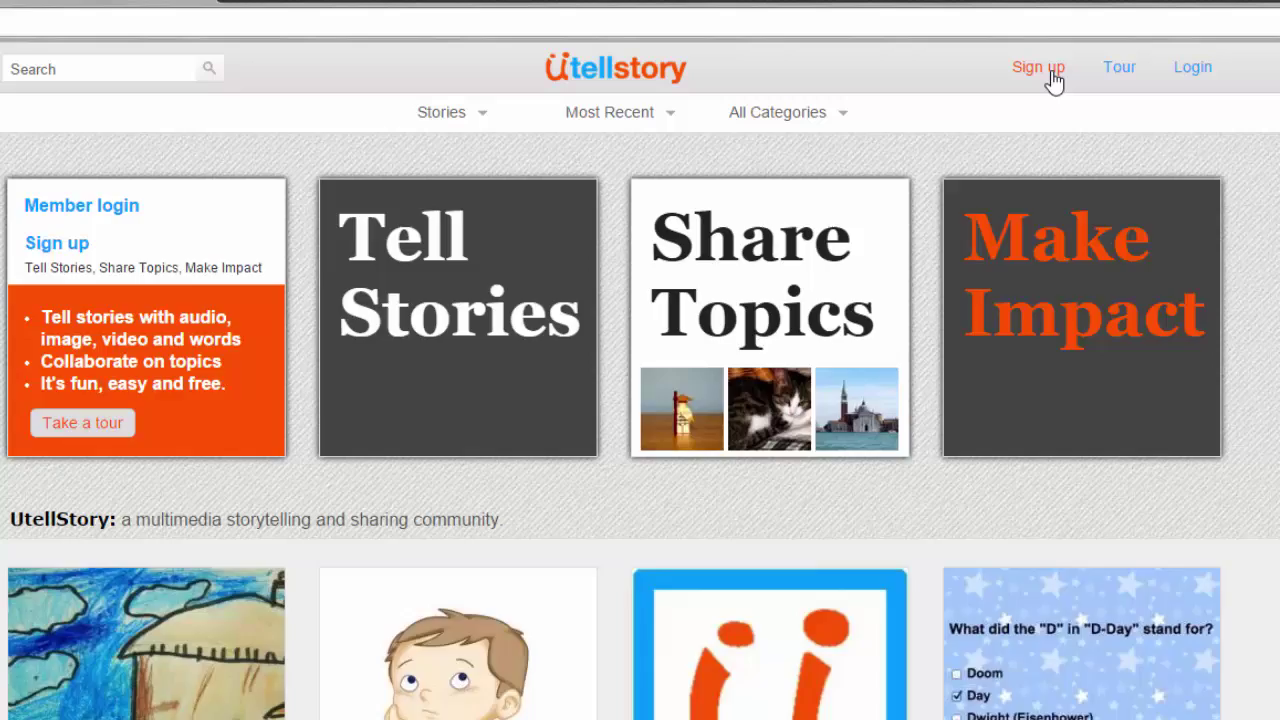
Step: Open the sign-up page and review the Free, Plus and Educator plan comparison and form
click(1053, 72)
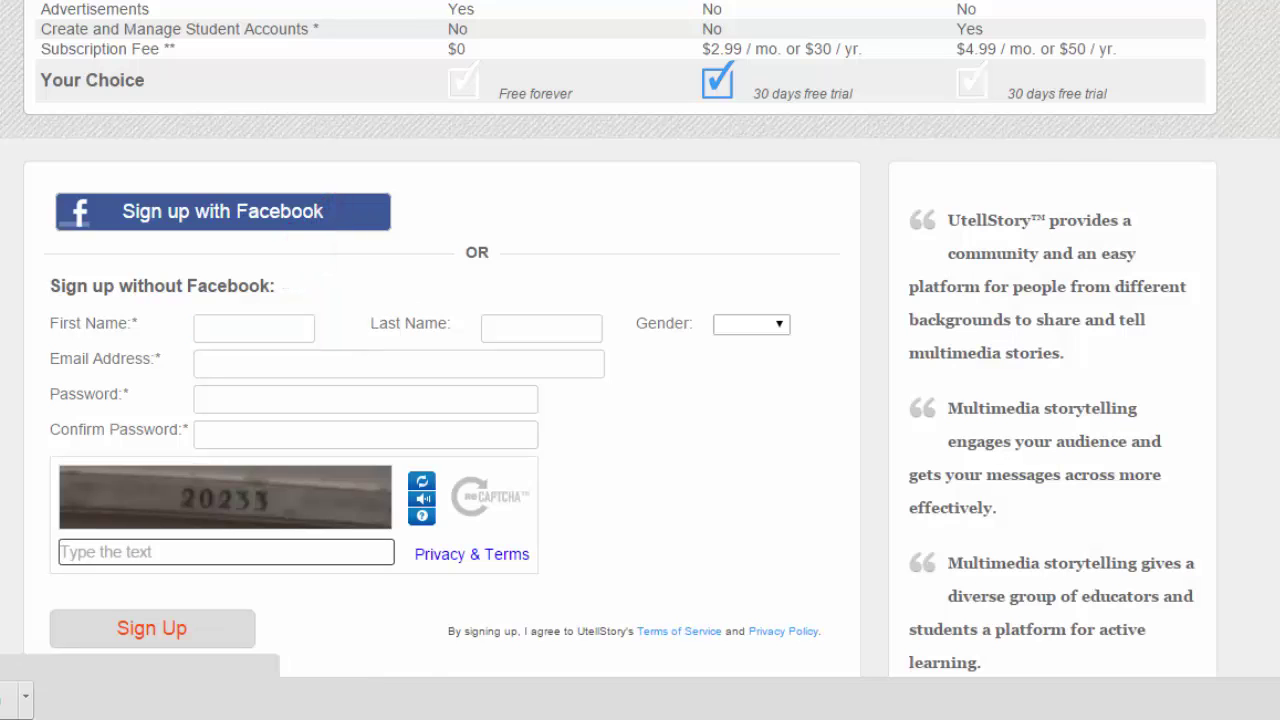
scroll(628, 314, up, 5)
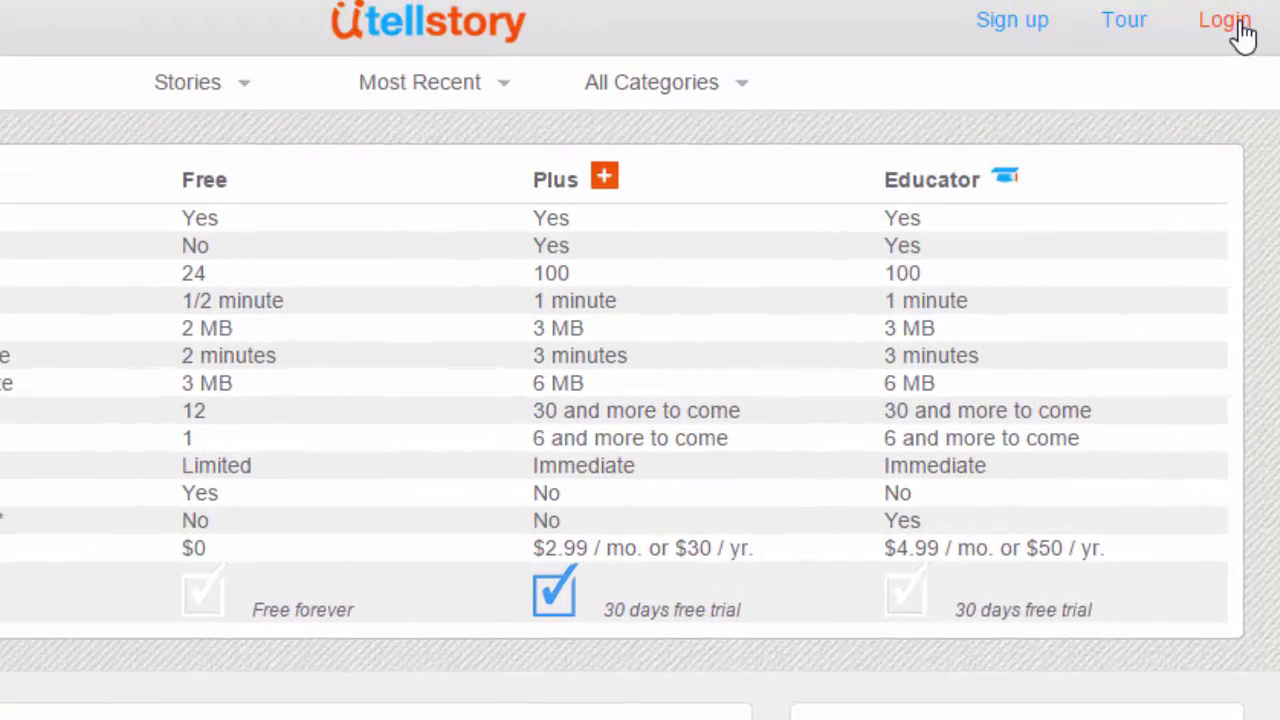
Step: Log in with the account e-mail and password, then start a new empty story
click(1224, 20)
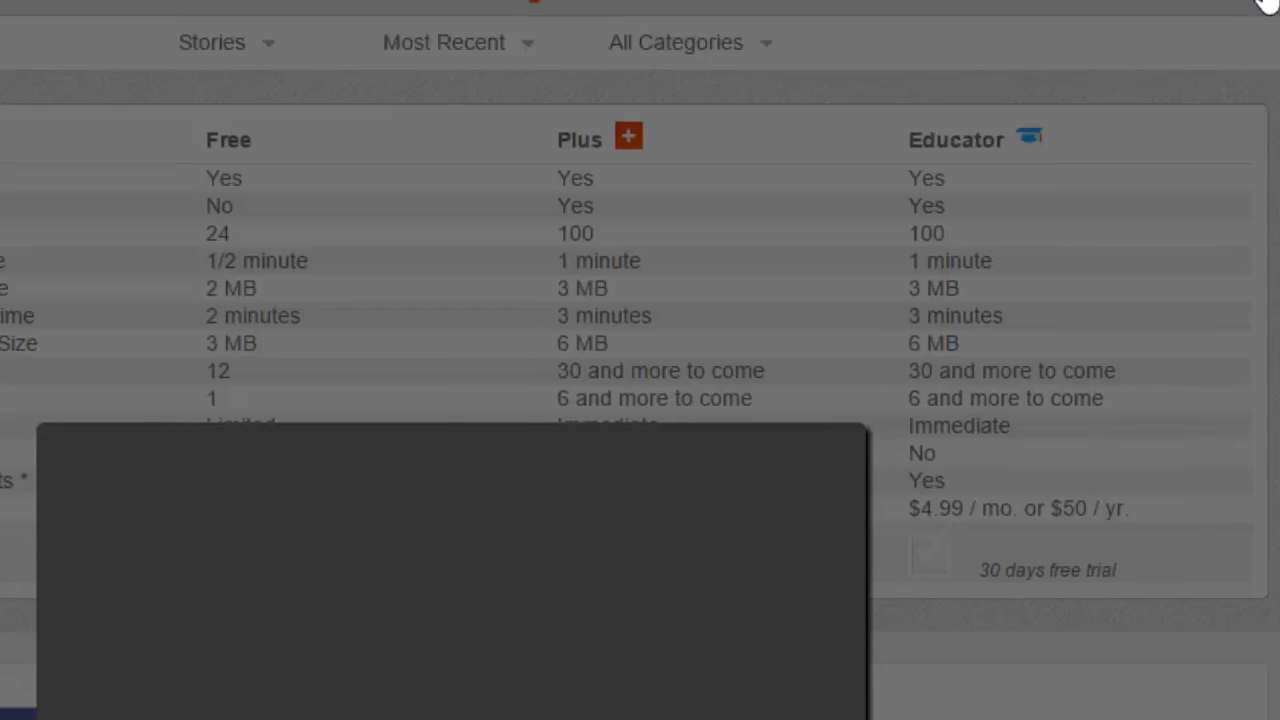
key(Tab)
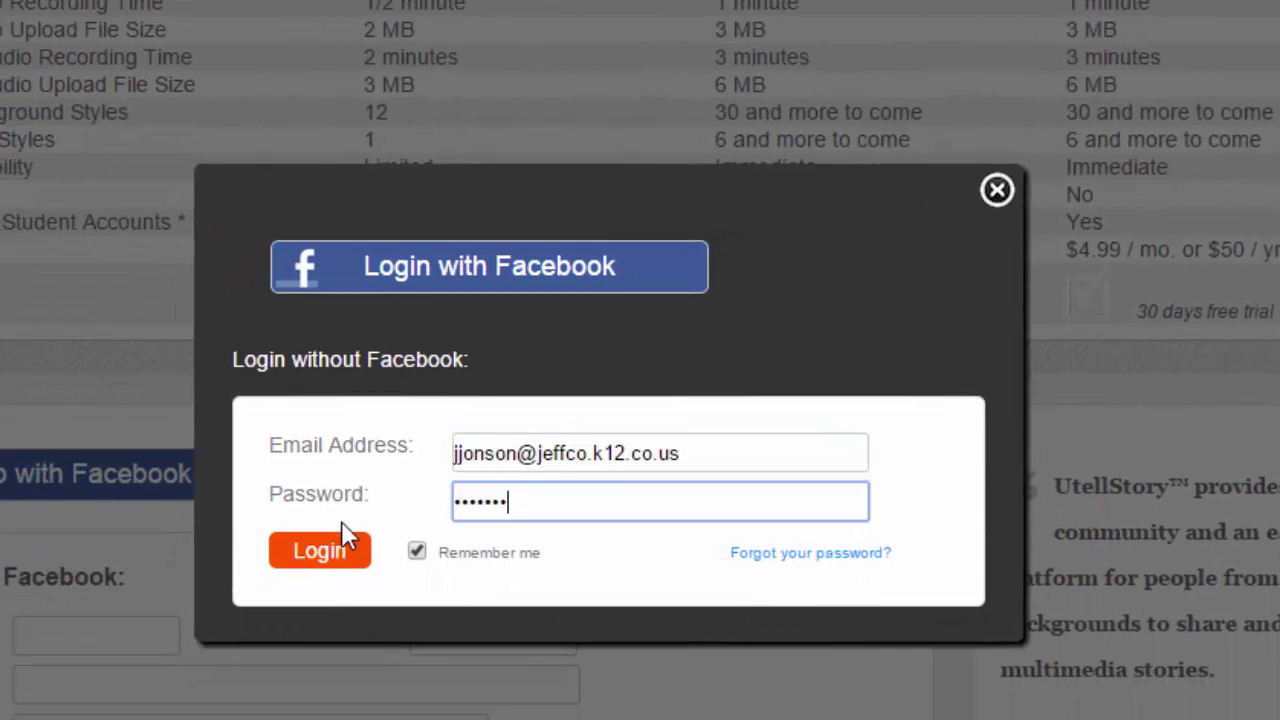
click(345, 540)
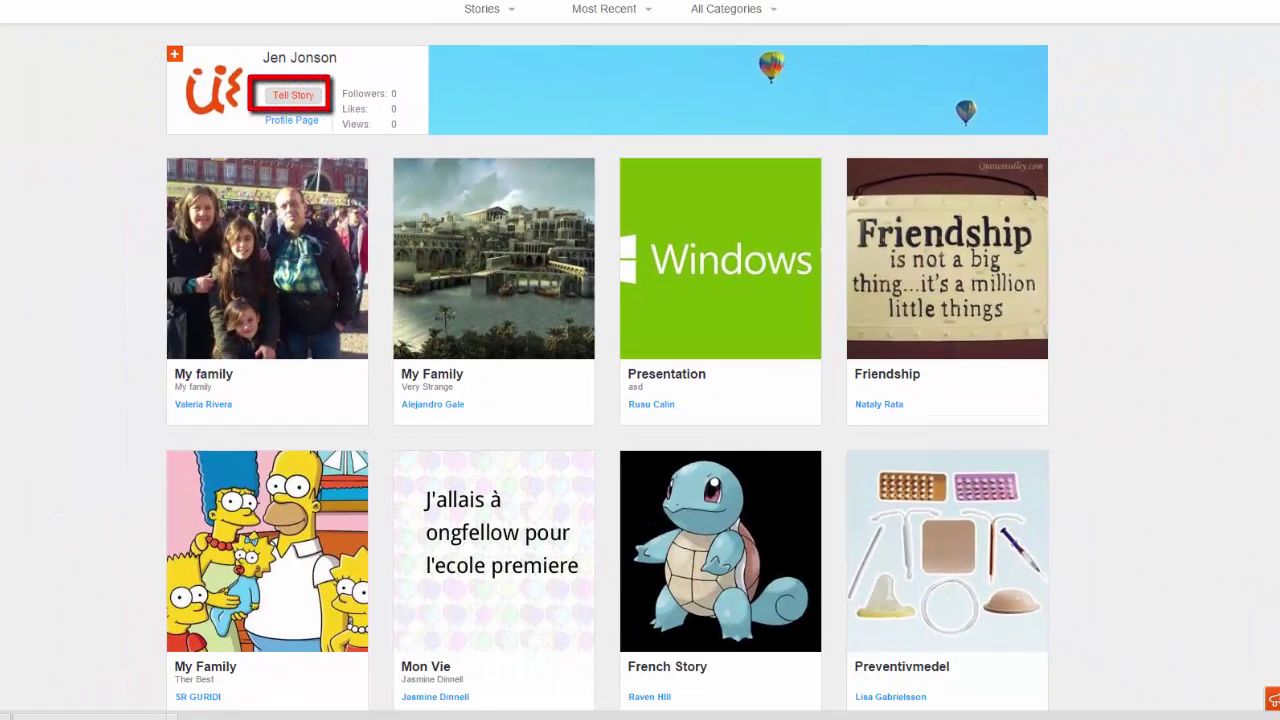
click(290, 97)
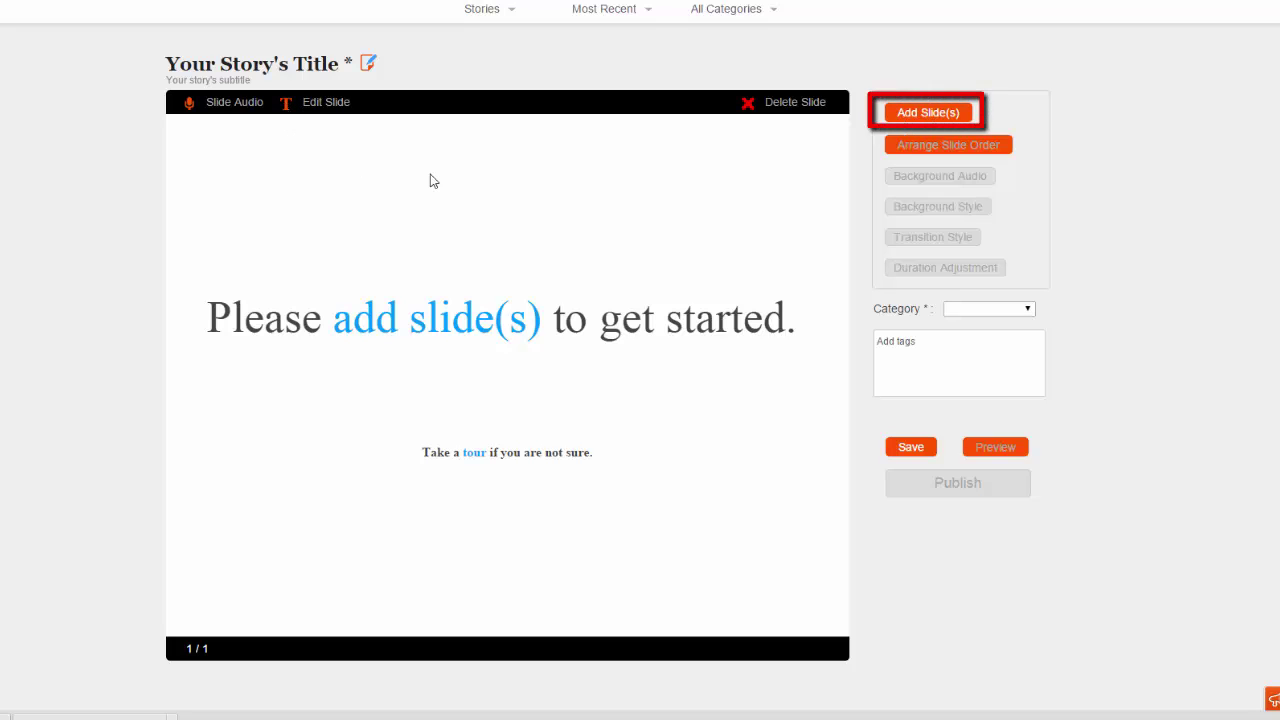
Step: Open the Add Image Slide dialog on its Upload tab
click(935, 113)
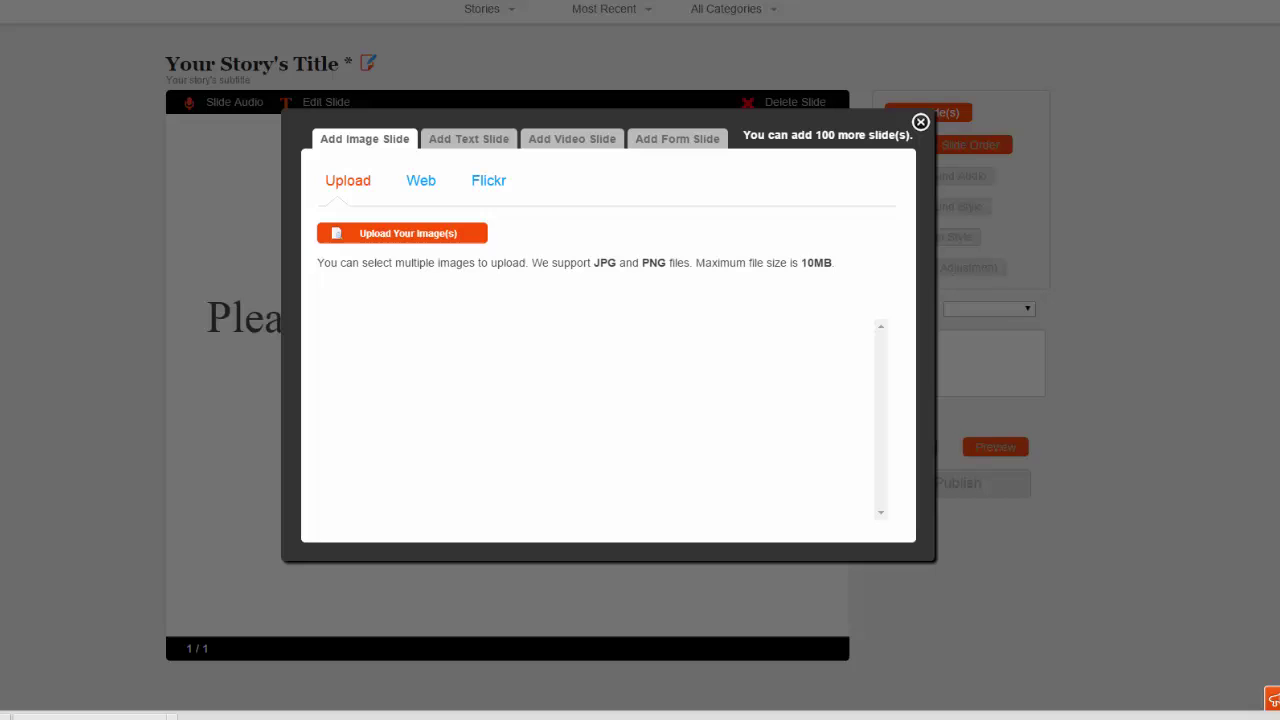
Step: Select all 11 photos in Pictures > Choc Chip Cookie How To for upload
click(416, 238)
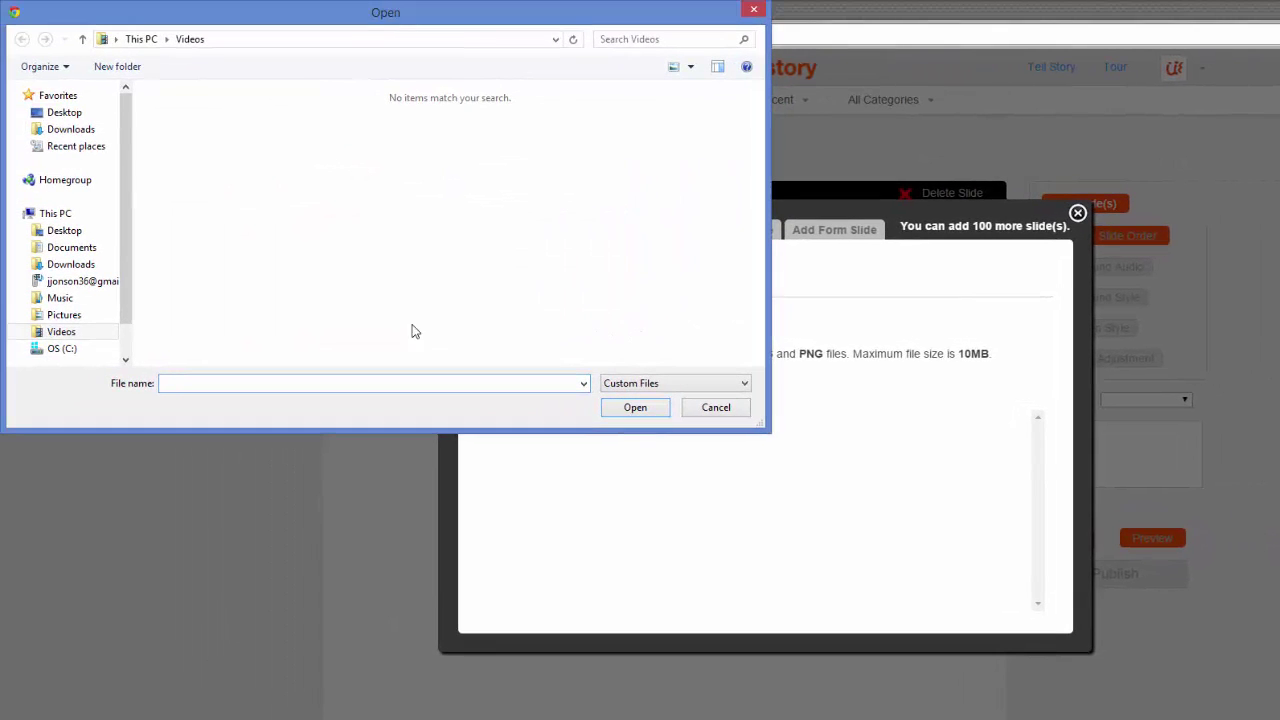
click(76, 316)
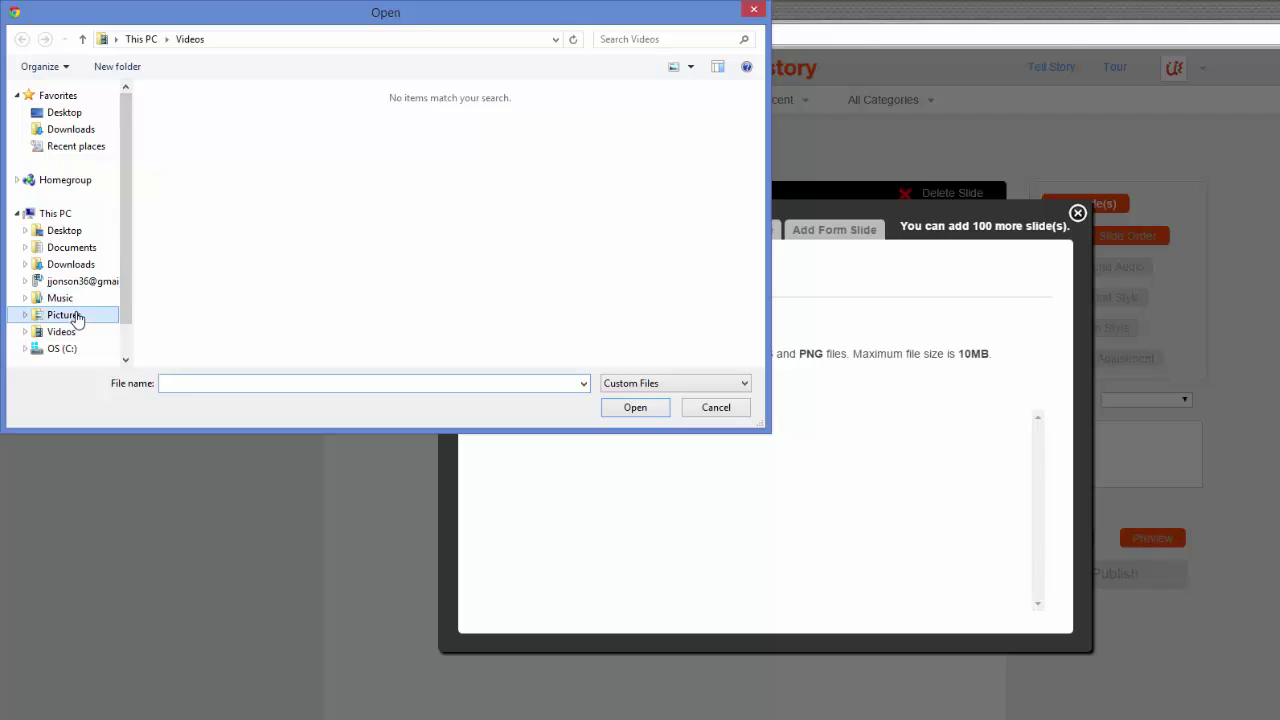
double_click(205, 168)
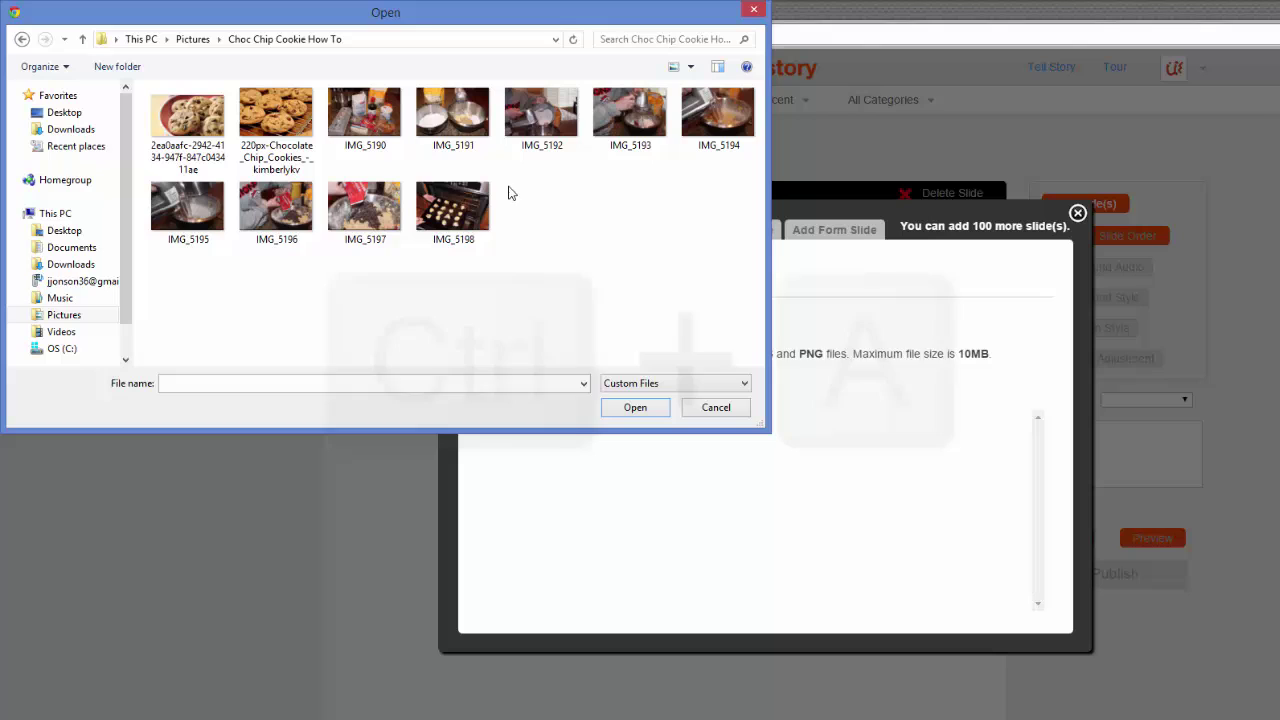
key(ctrl+a)
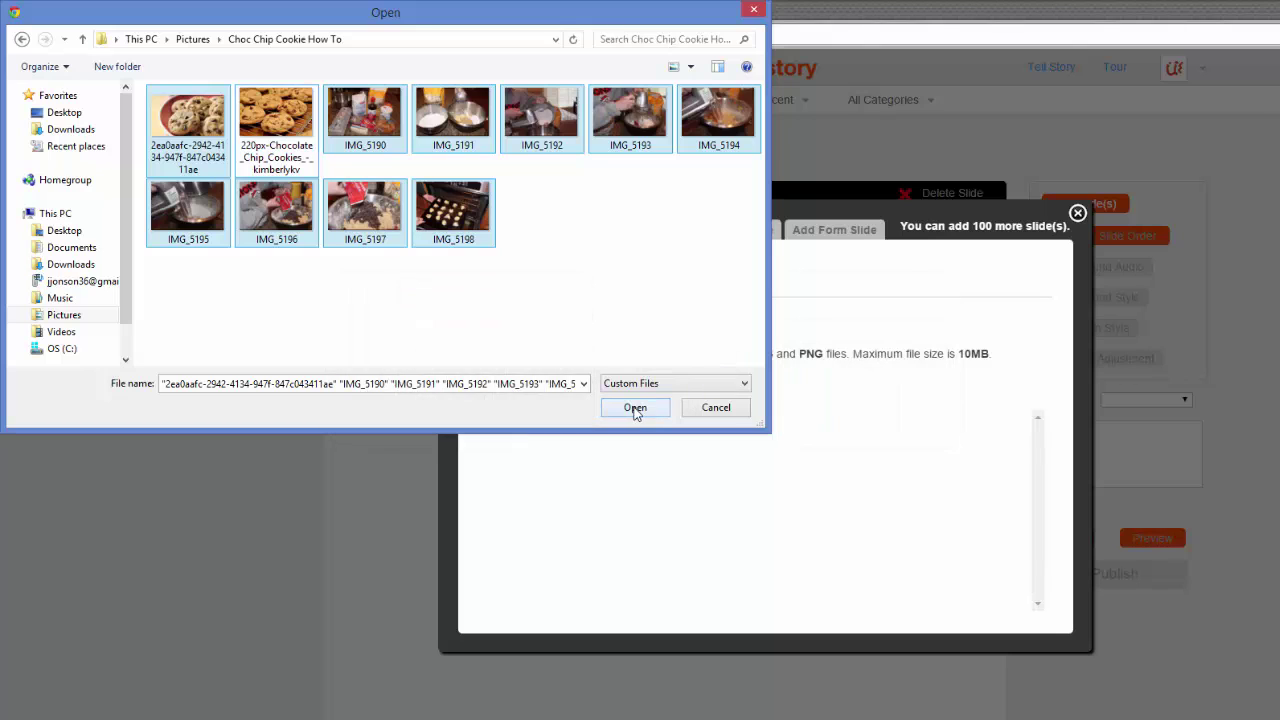
Step: Upload the selected cookie photos so they appear as ten slide thumbnails
click(635, 408)
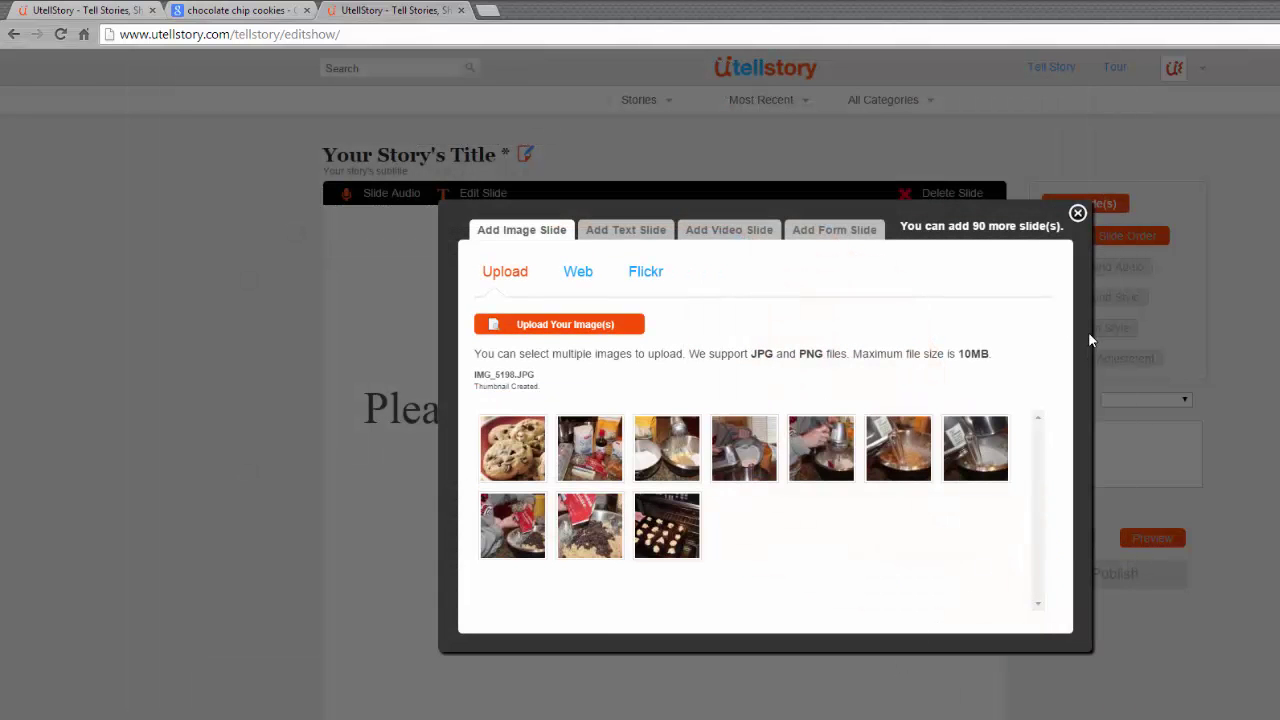
Step: Reorder the slides with the ingredients photo first and the finished cookies photo last
click(1077, 216)
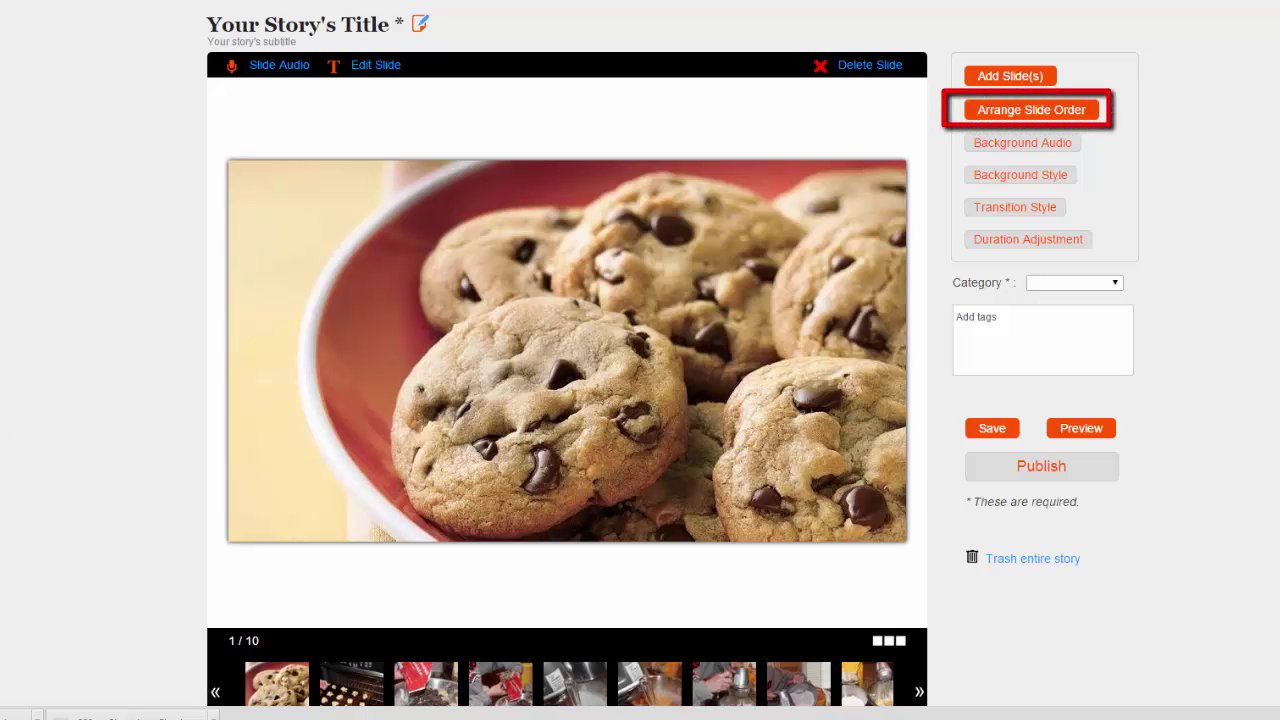
click(1048, 110)
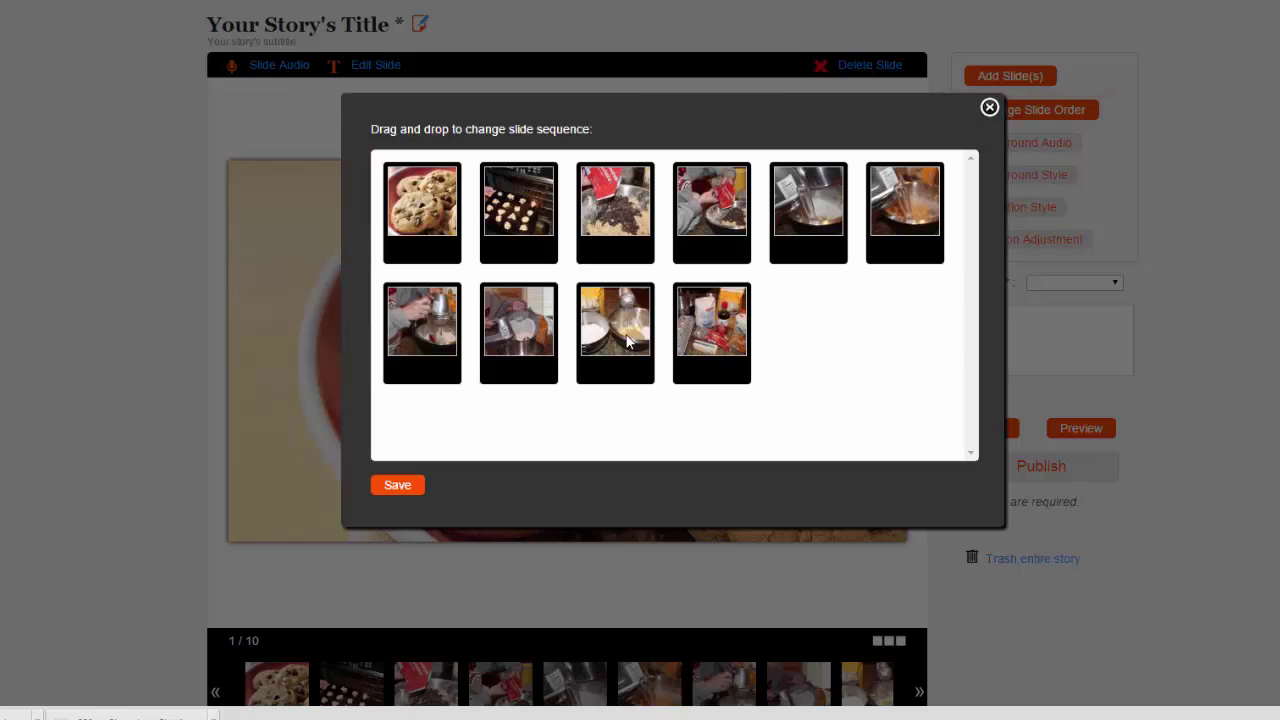
drag(715, 340, 405, 221)
drag(527, 228, 713, 346)
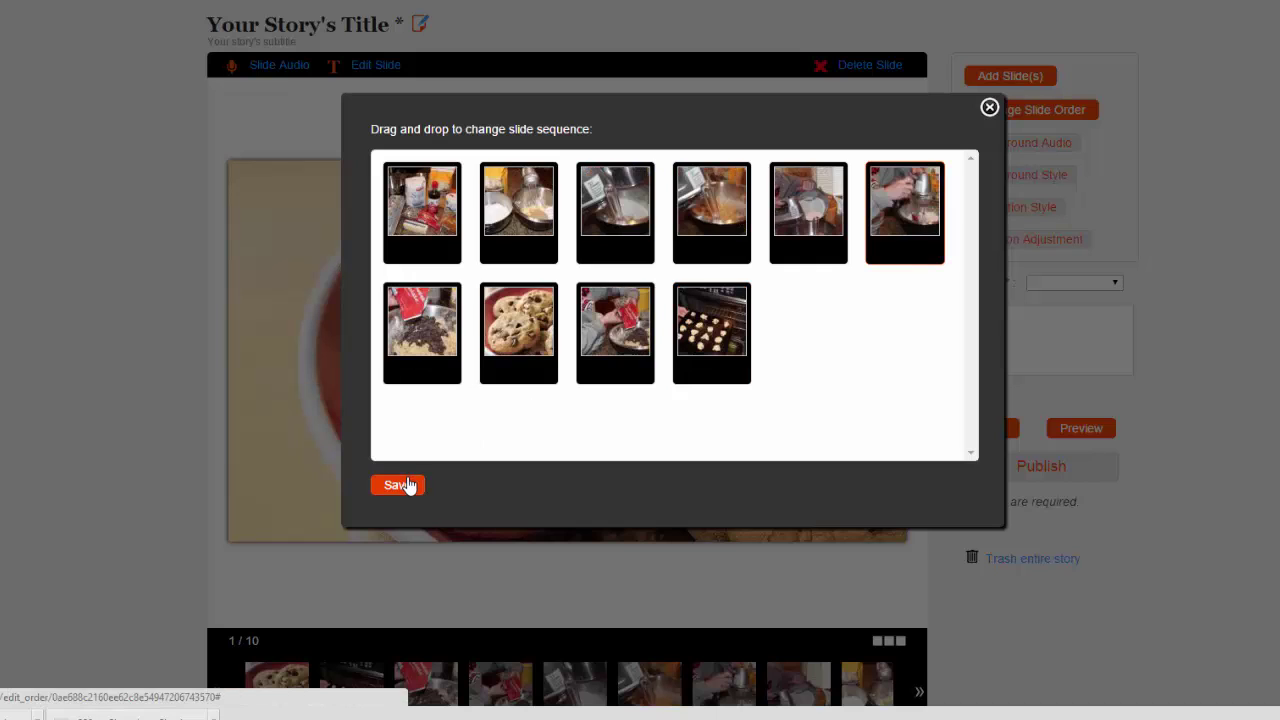
Step: Save the slide order, delete slide 9 (chocolate chips), and return to the ingredients slide
click(400, 485)
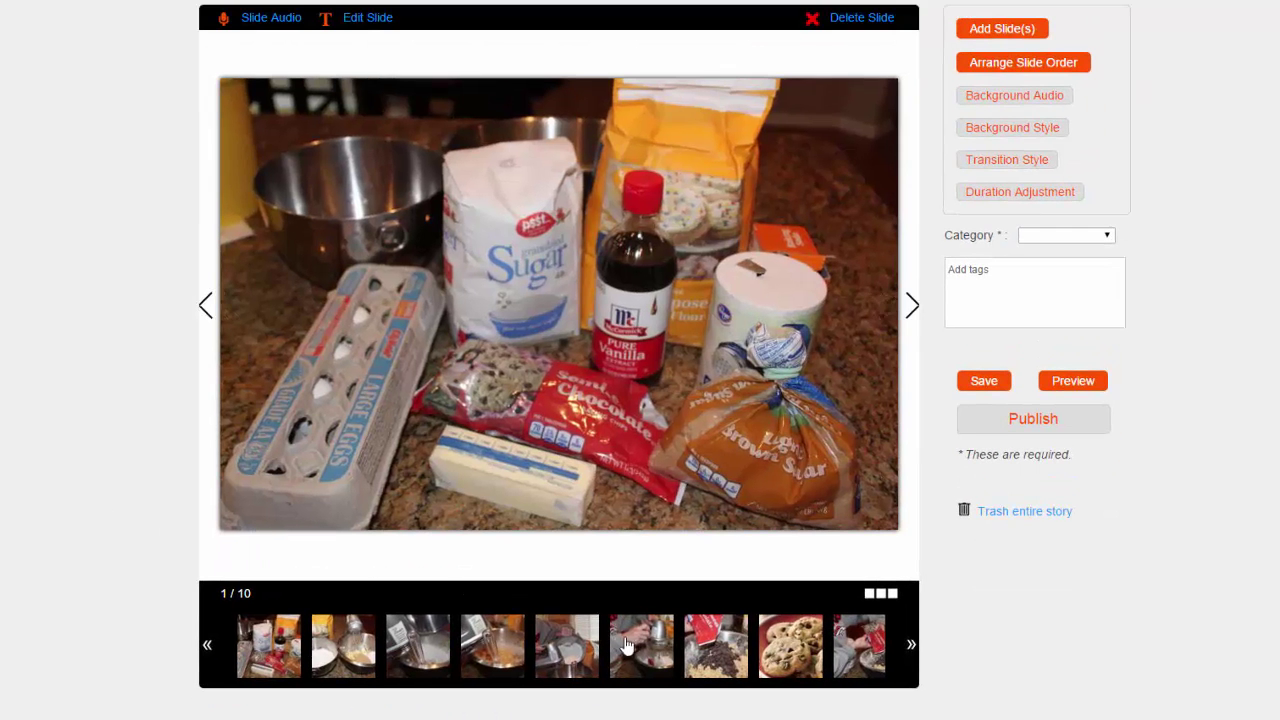
click(845, 646)
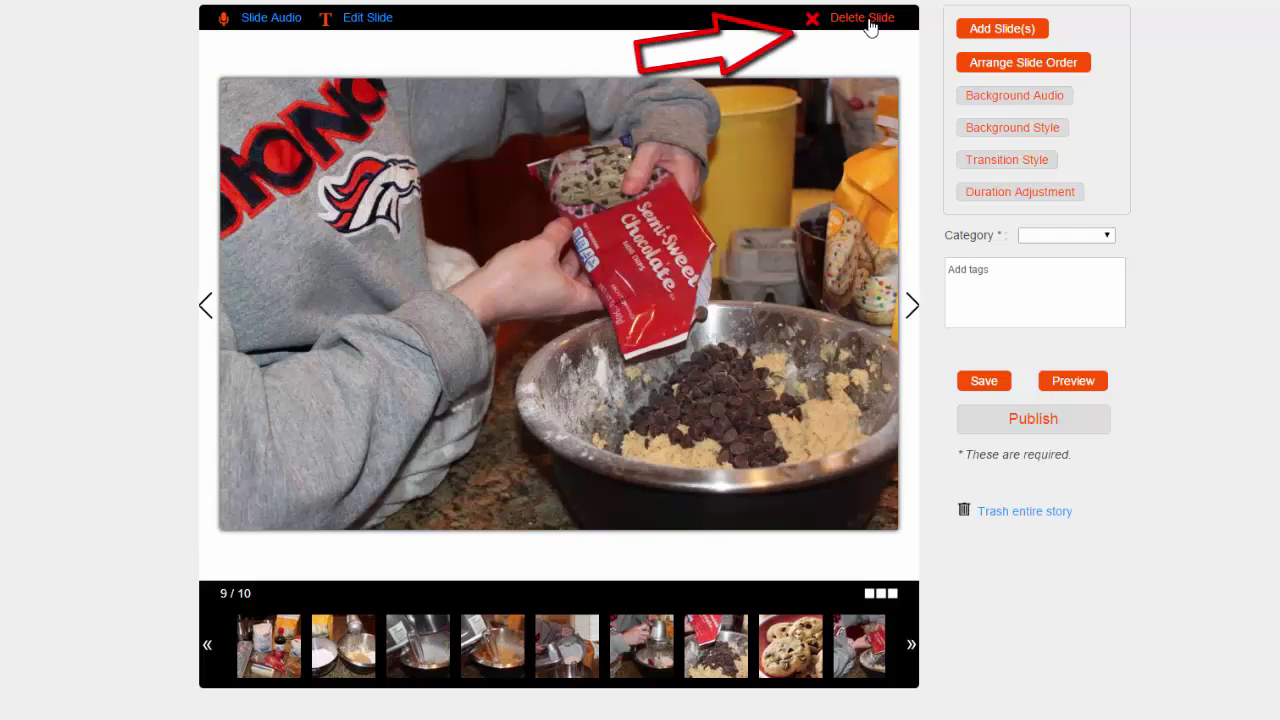
click(865, 27)
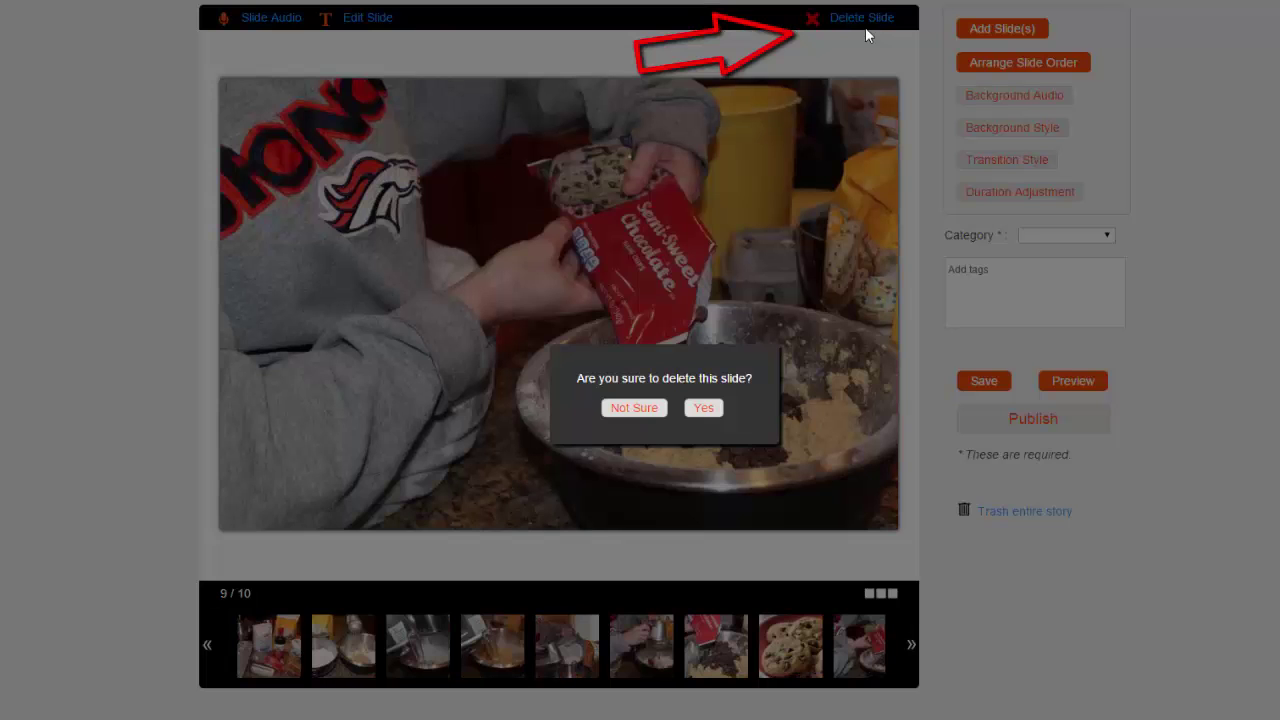
click(703, 409)
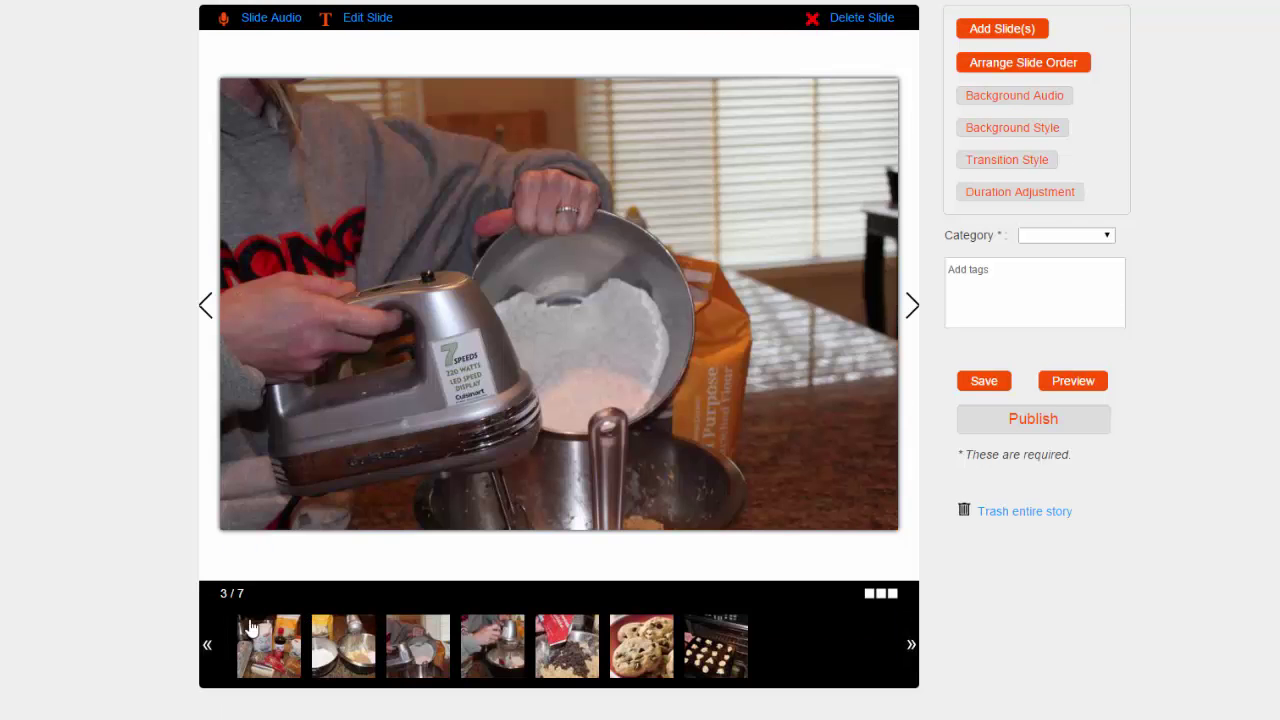
click(268, 648)
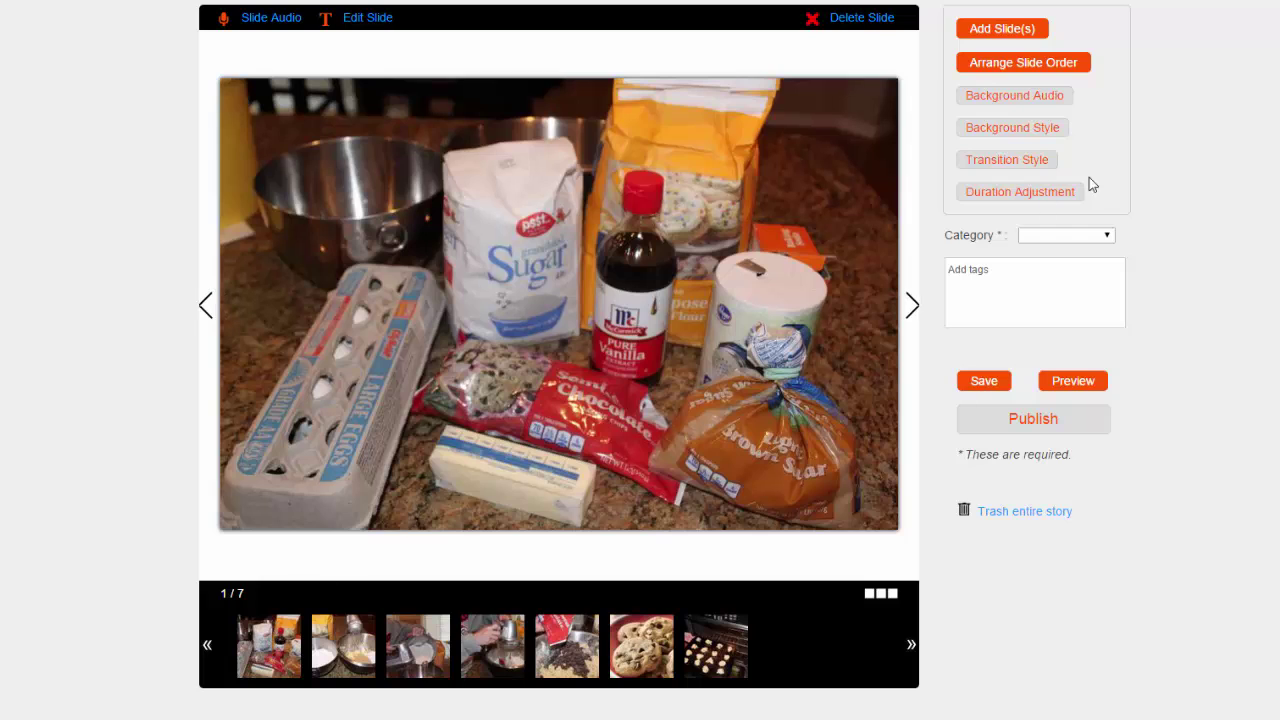
Step: Start a new text slide captioned 'How to Make Chocolate Chip Cookies'
click(1005, 28)
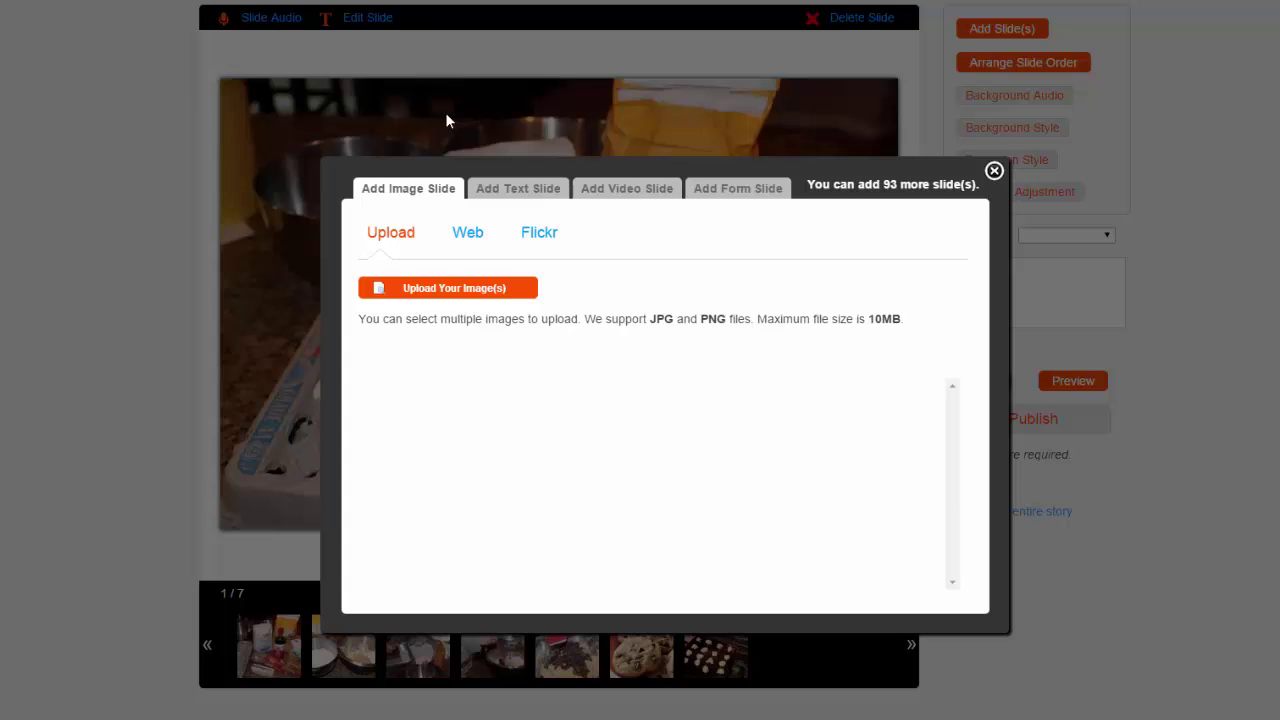
click(490, 192)
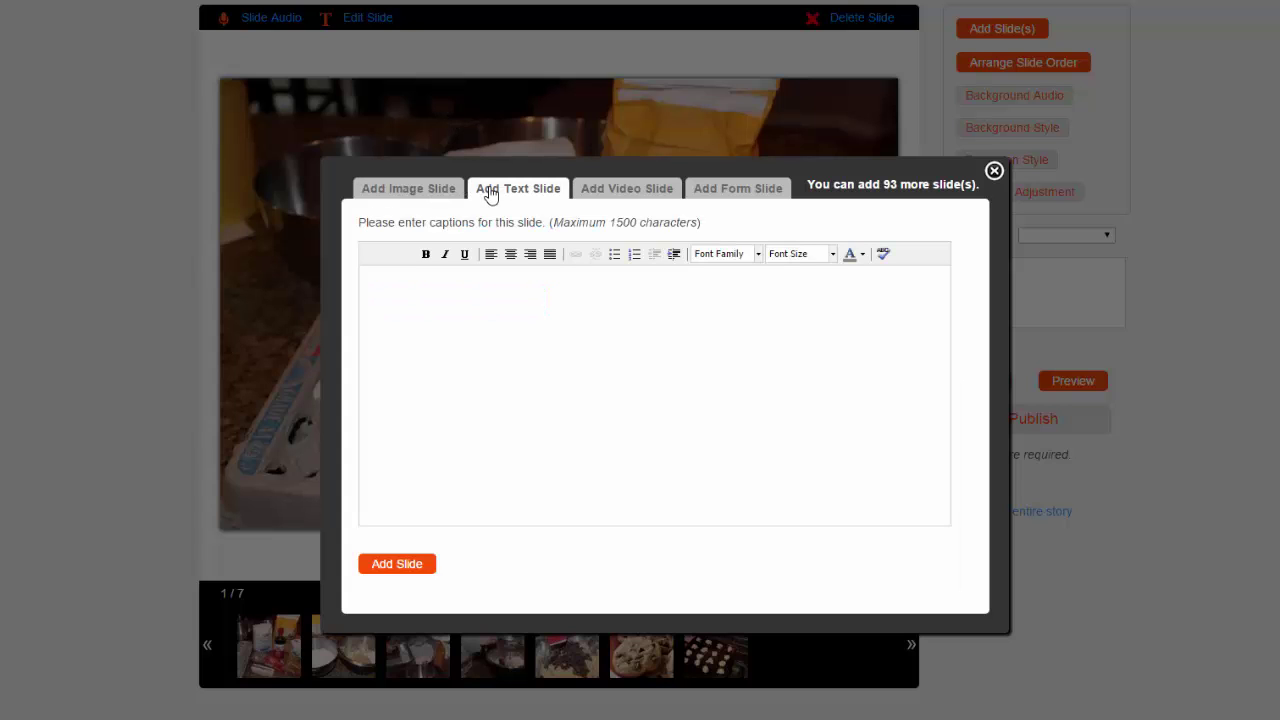
click(534, 366)
text(How to Make Chocola)
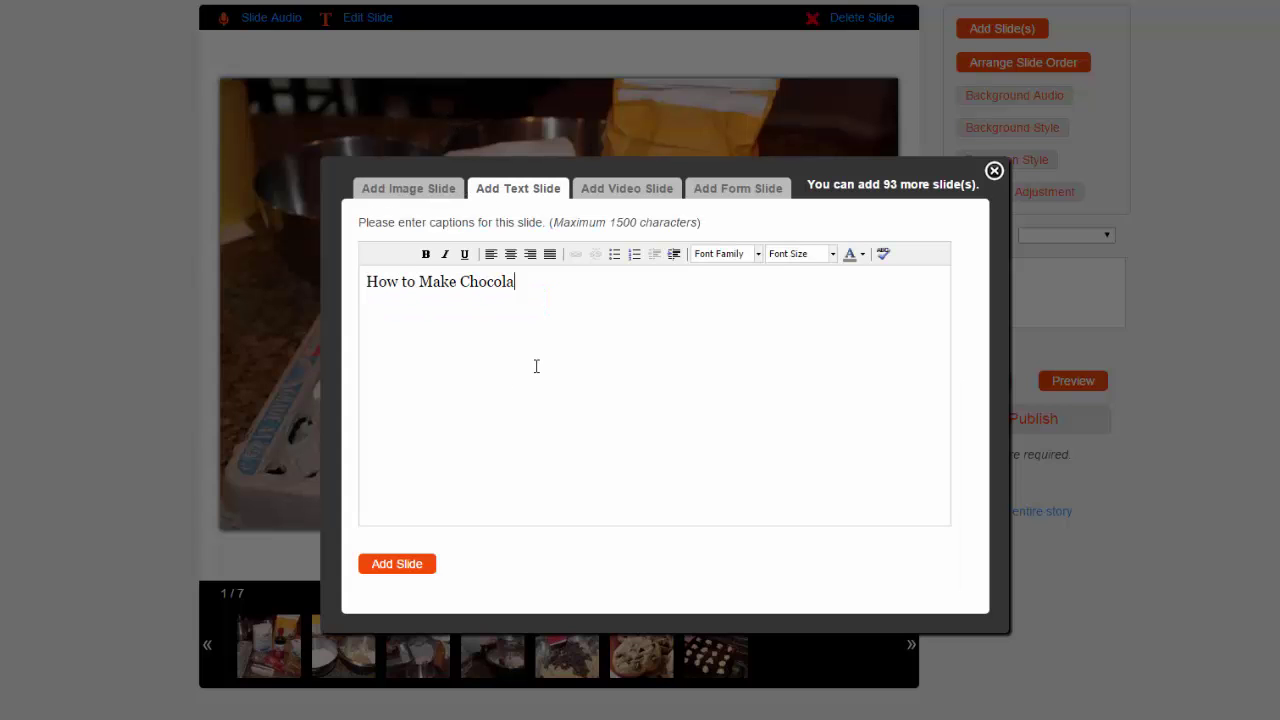
text(te Chip Cookies)
Step: Format the caption as centered 68px Arial in blue
drag(623, 282, 366, 282)
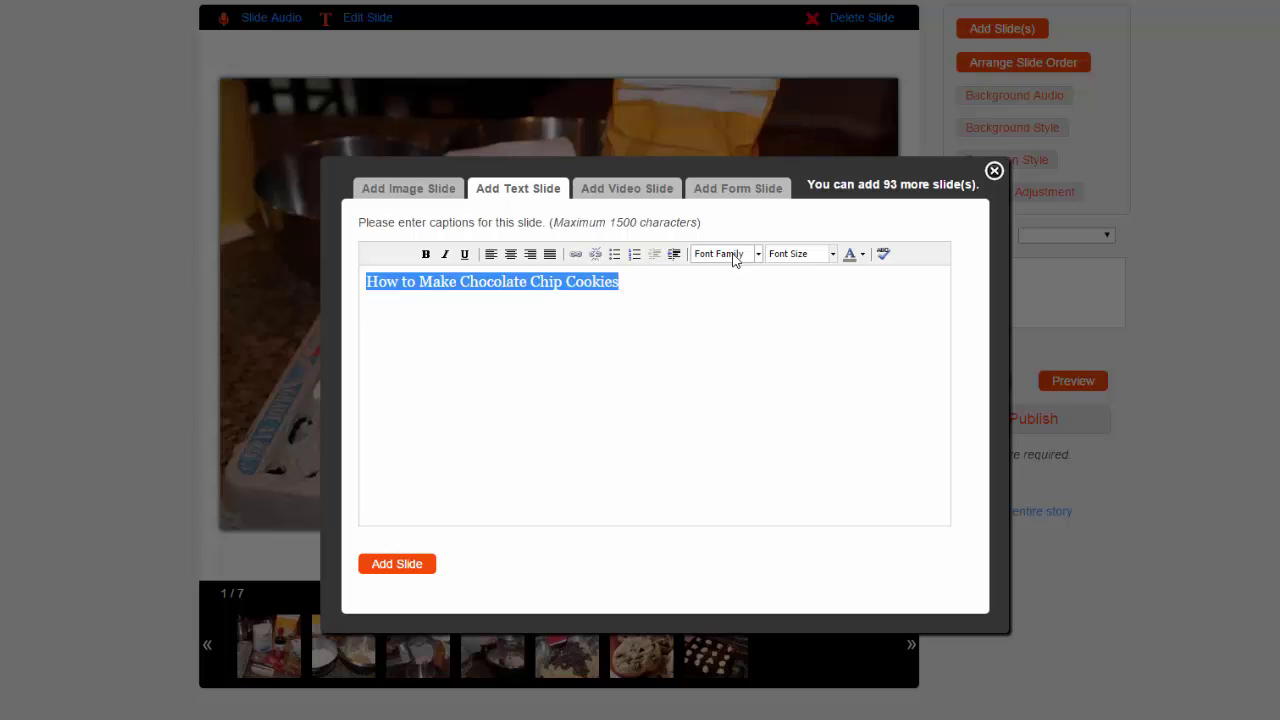
click(758, 253)
click(752, 305)
click(832, 253)
drag(912, 293, 912, 378)
click(795, 372)
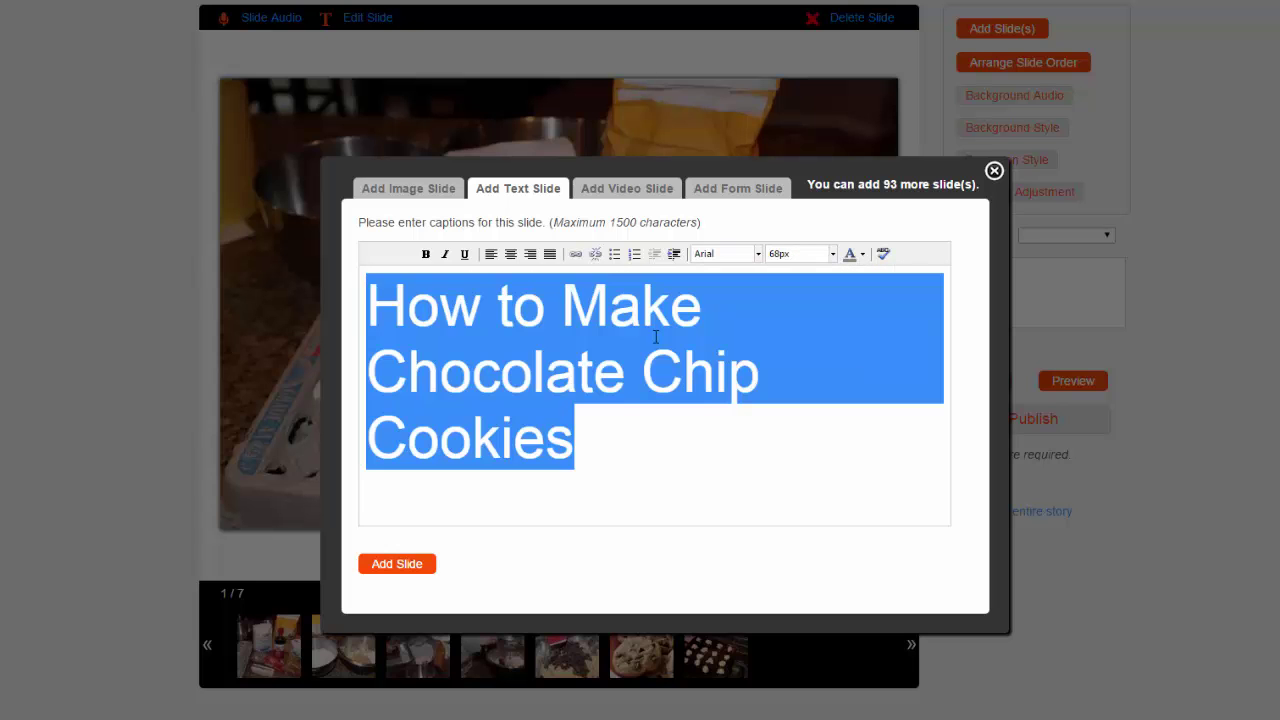
click(510, 253)
click(862, 254)
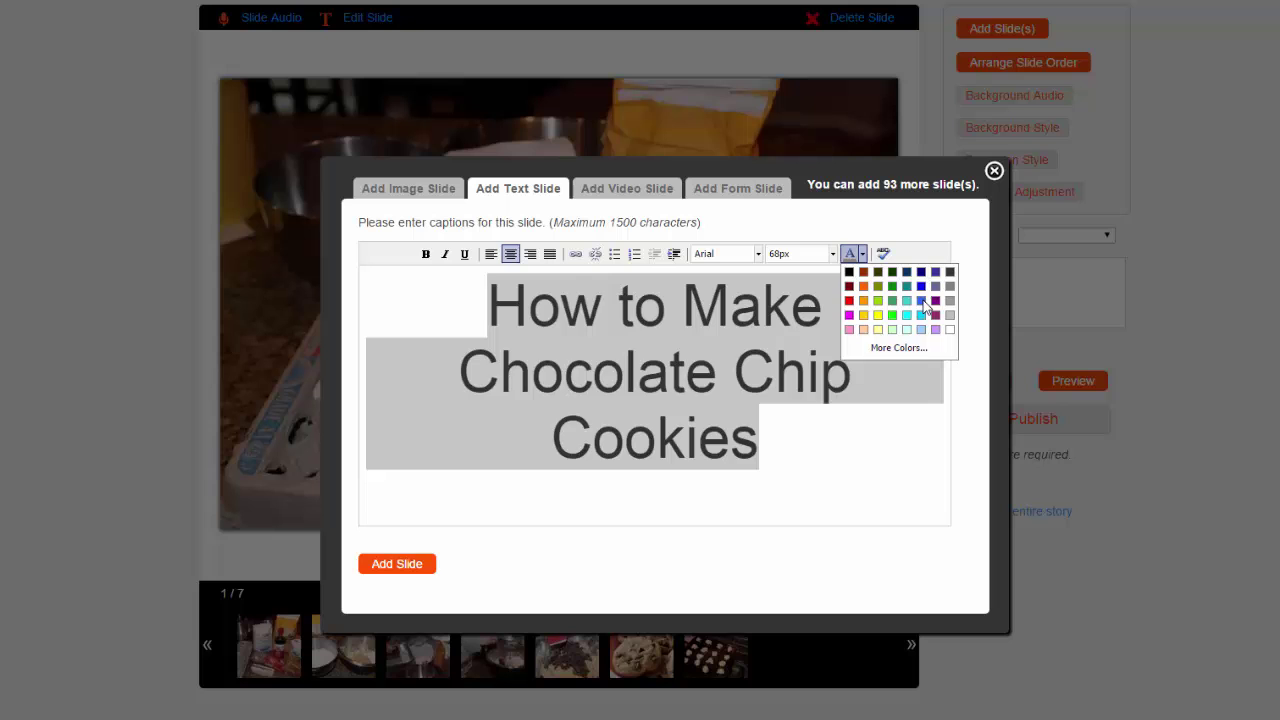
click(923, 303)
click(790, 445)
Step: Add the title slide to the story and move it to the first position
click(397, 564)
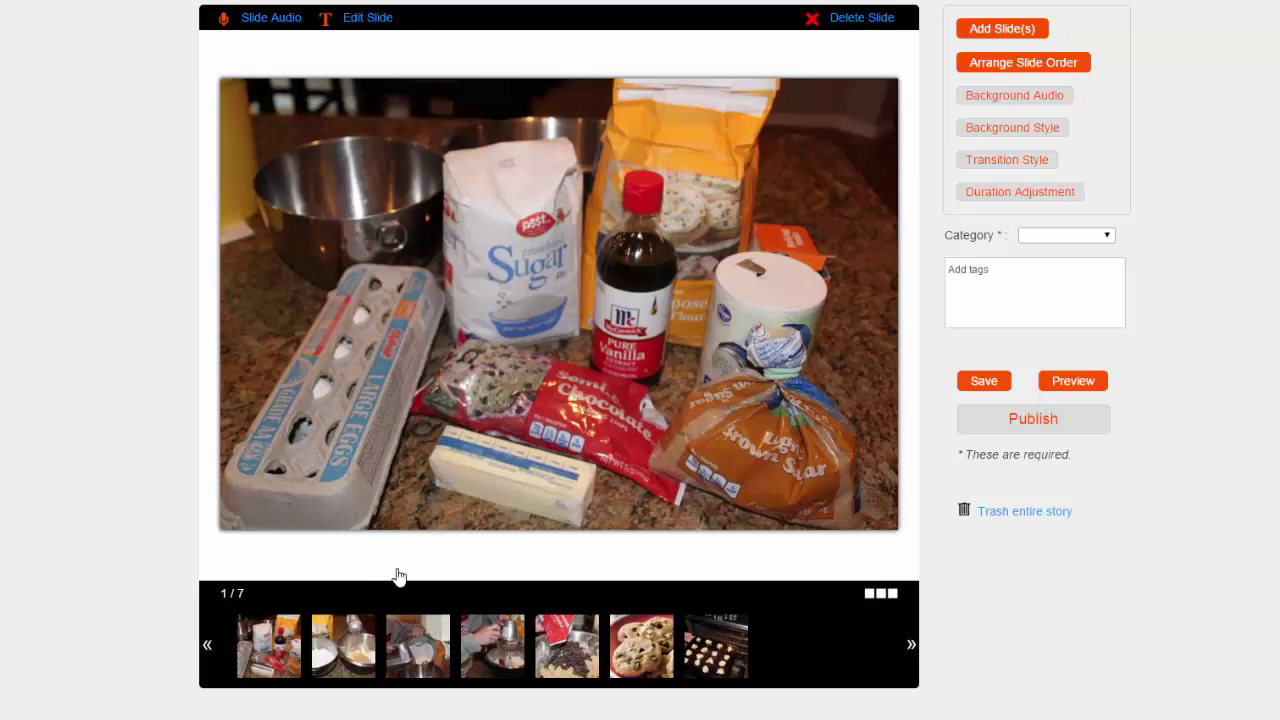
click(1014, 200)
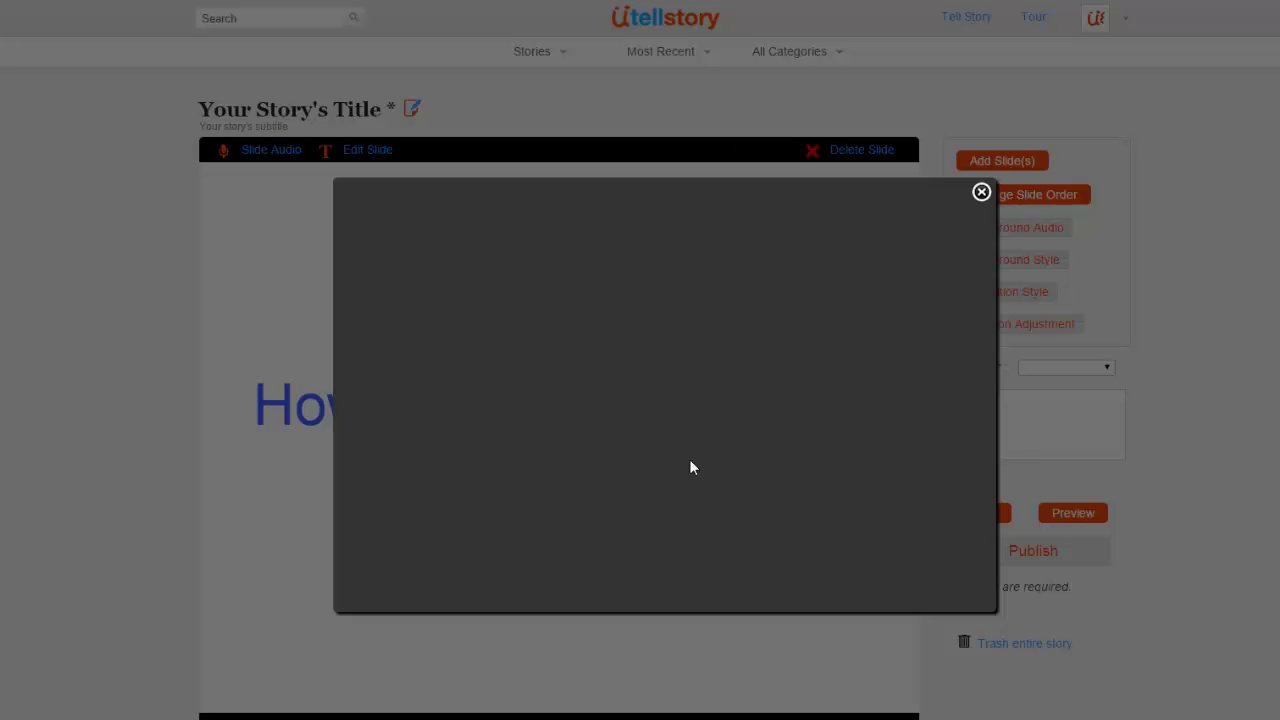
drag(524, 320, 412, 320)
Step: Save the slide order and apply the light blue white-star background to all slides
click(389, 570)
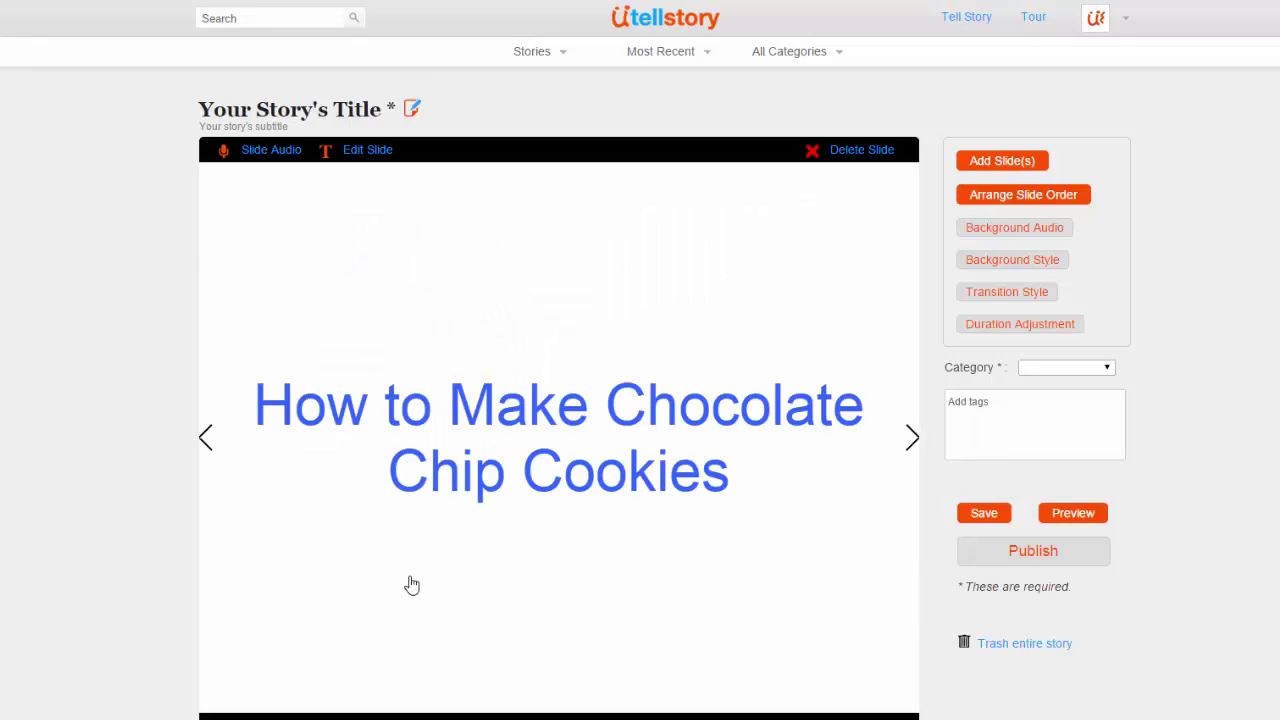
scroll(808, 422, down, 1)
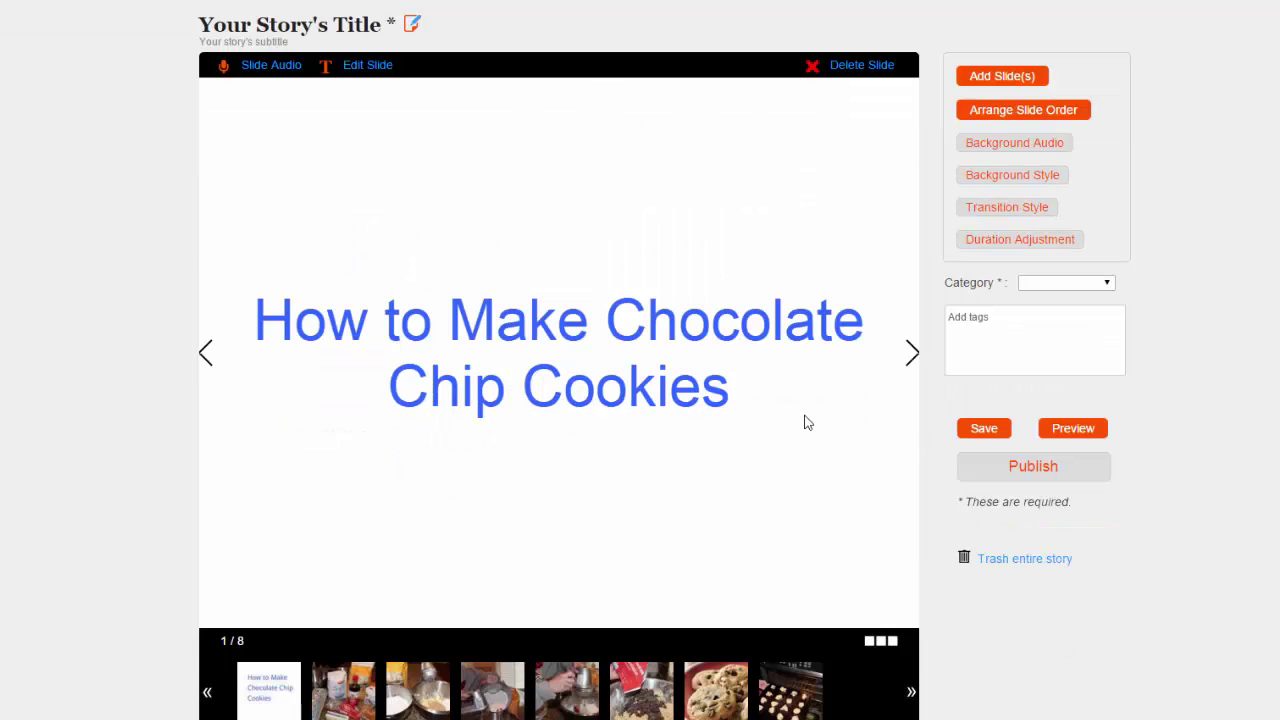
click(983, 178)
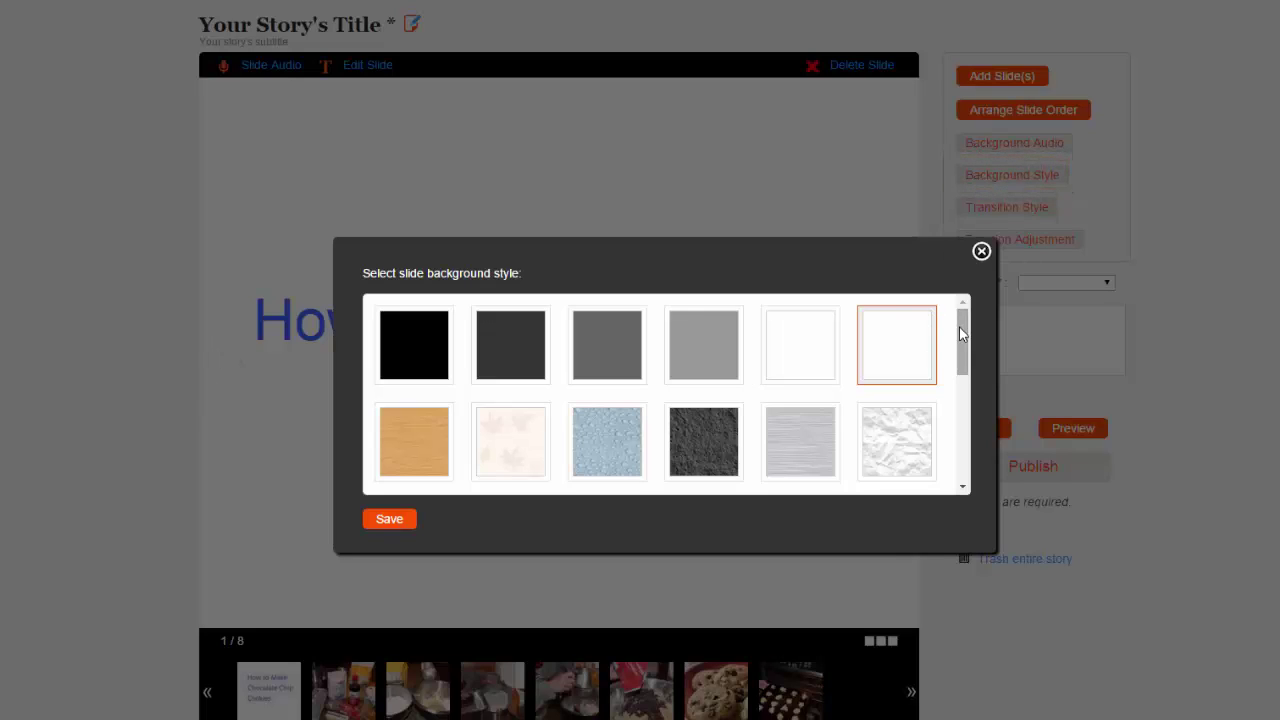
drag(963, 338, 943, 459)
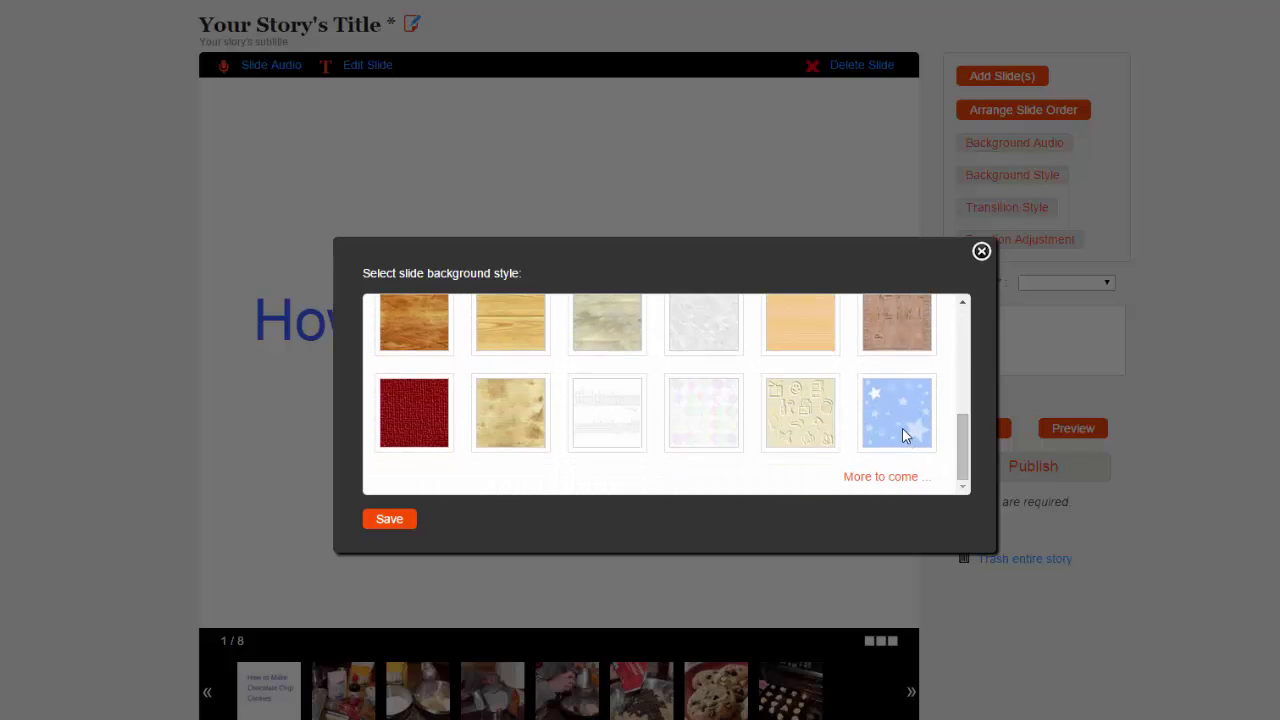
click(903, 432)
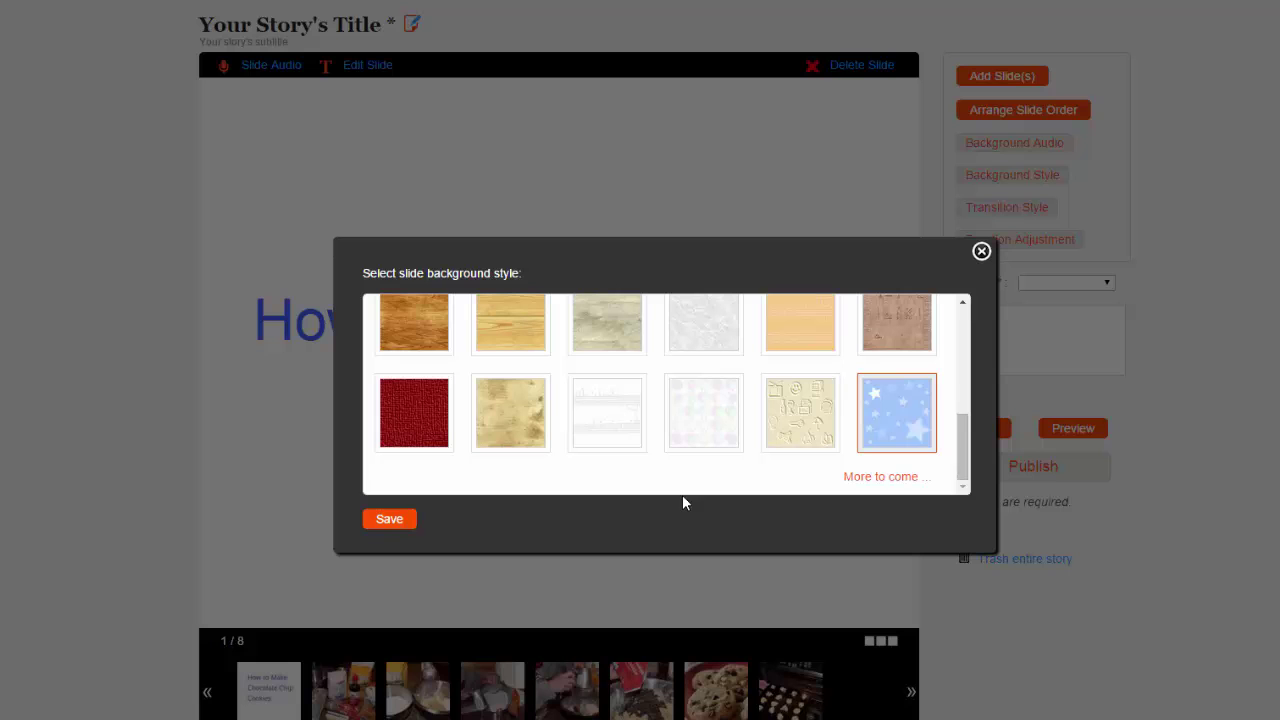
click(389, 519)
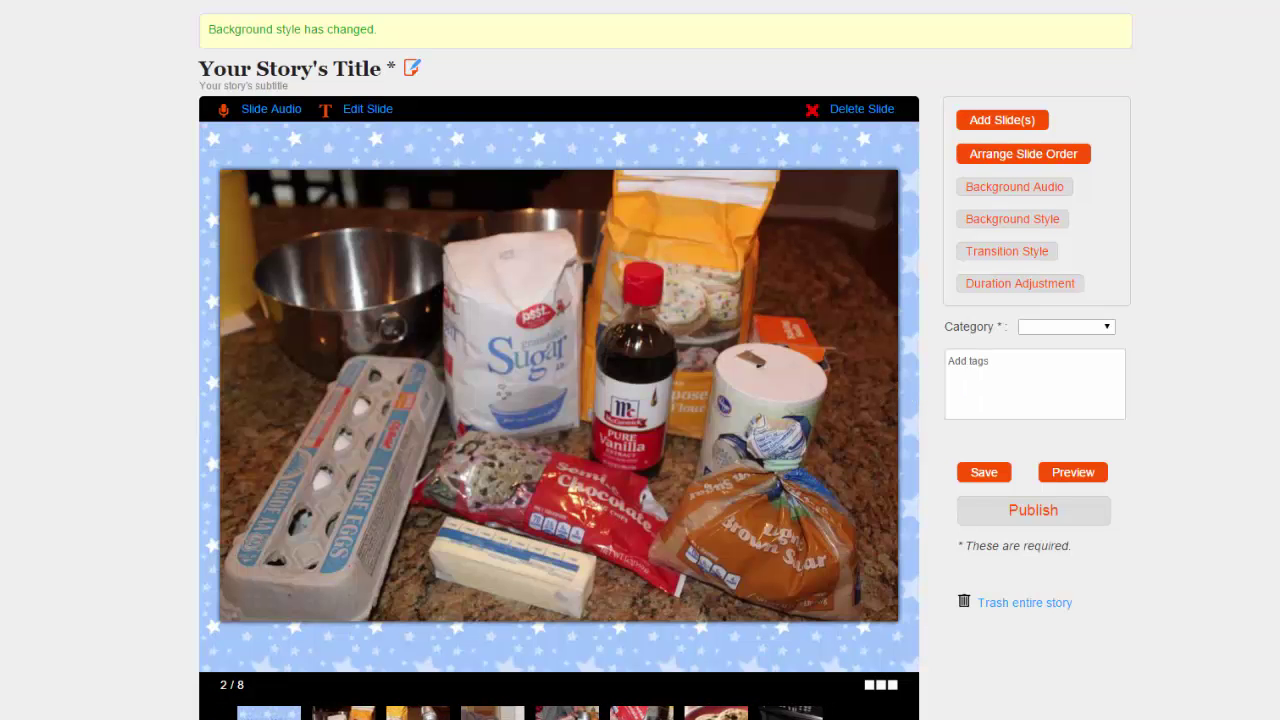
Step: Keep Horizontal as the slide transition style and save it
scroll(640, 400, down, 1)
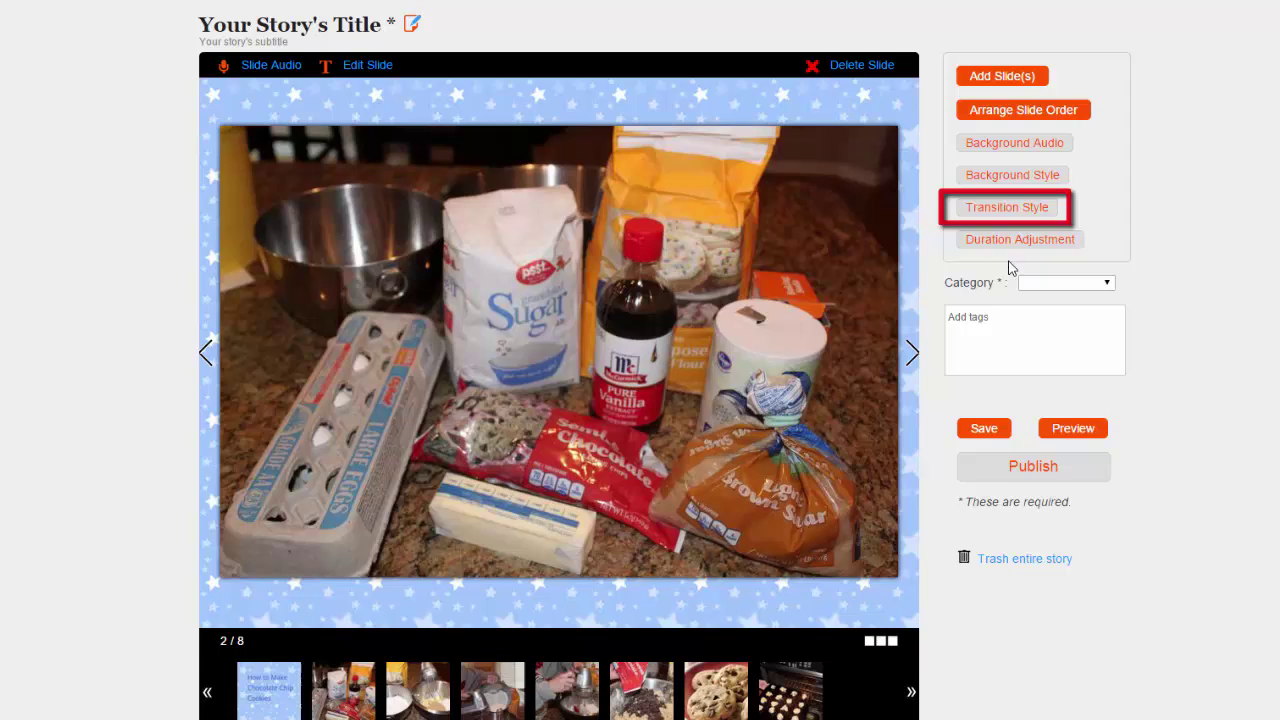
click(1031, 213)
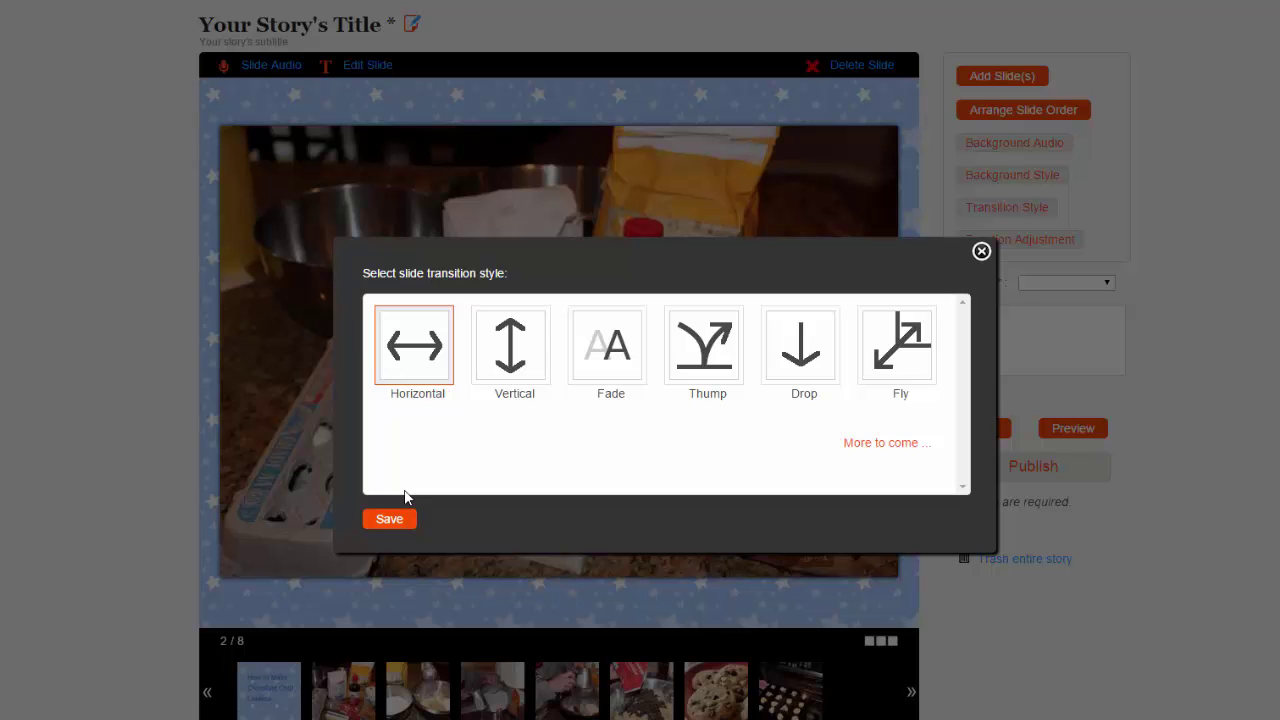
click(390, 518)
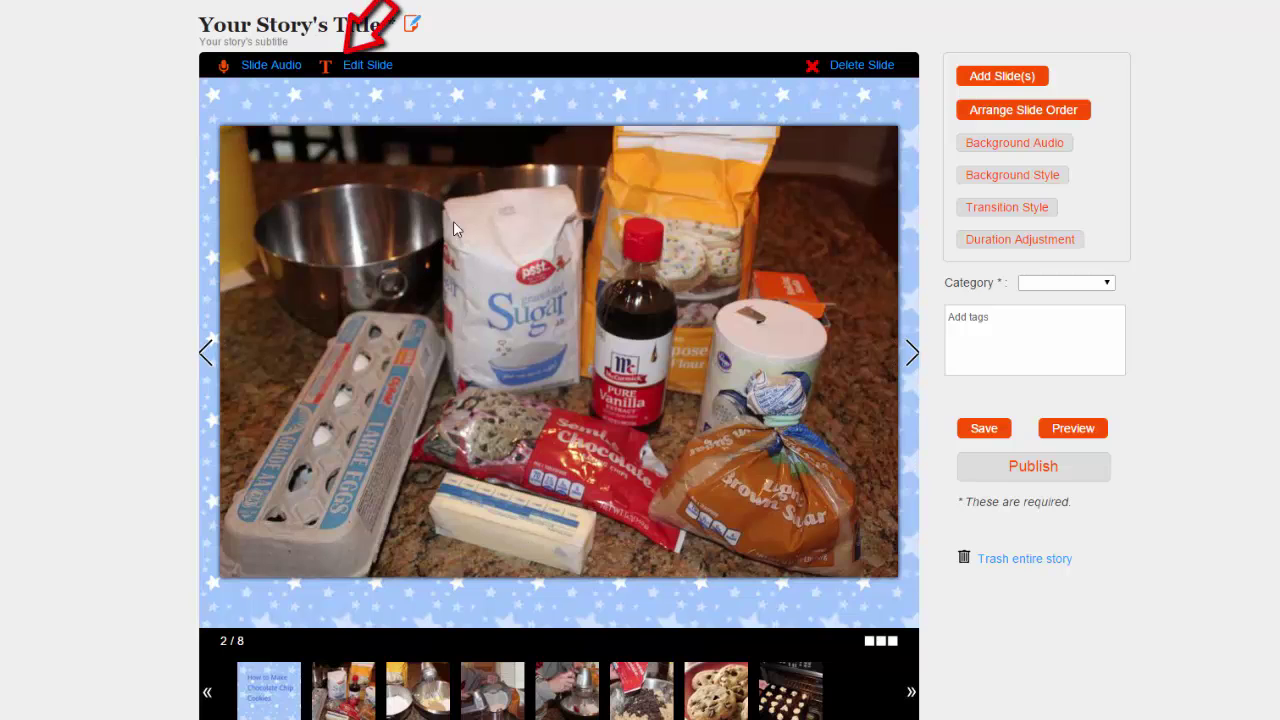
Step: Type the caption 'Preheat oven to 375 degrees. Gather your ingredients.' on the ingredients slide
click(378, 79)
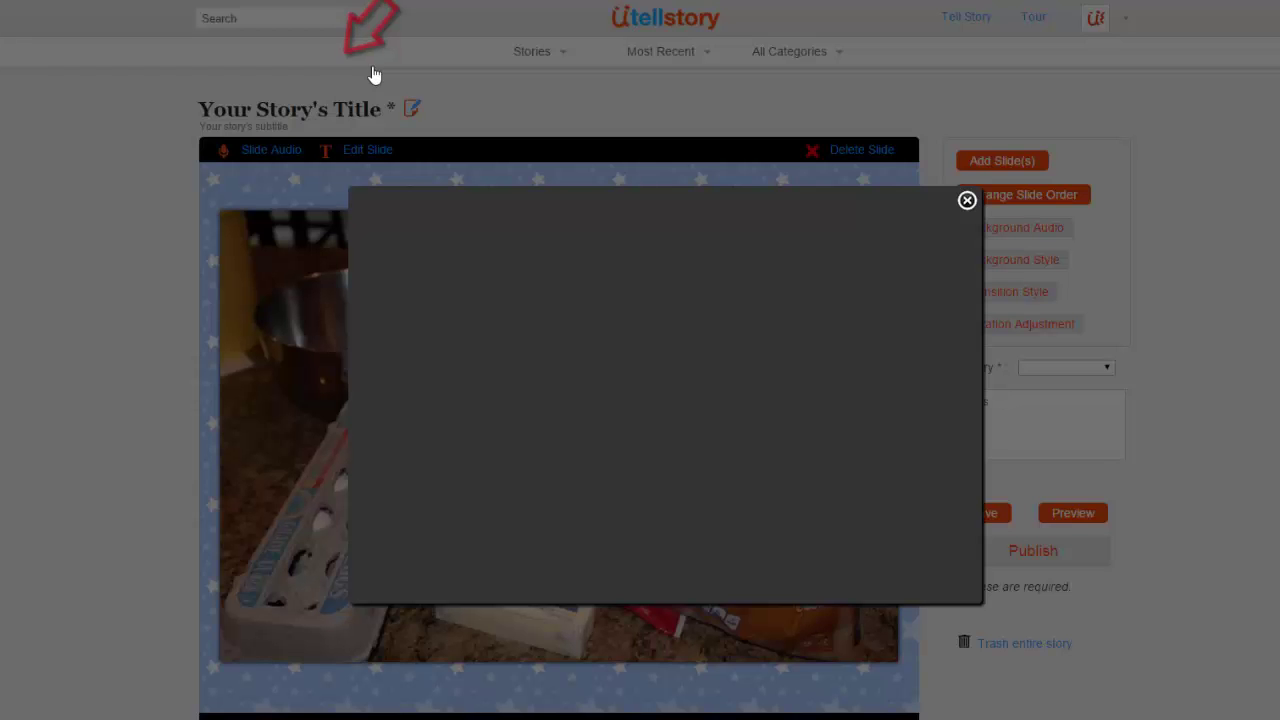
click(580, 357)
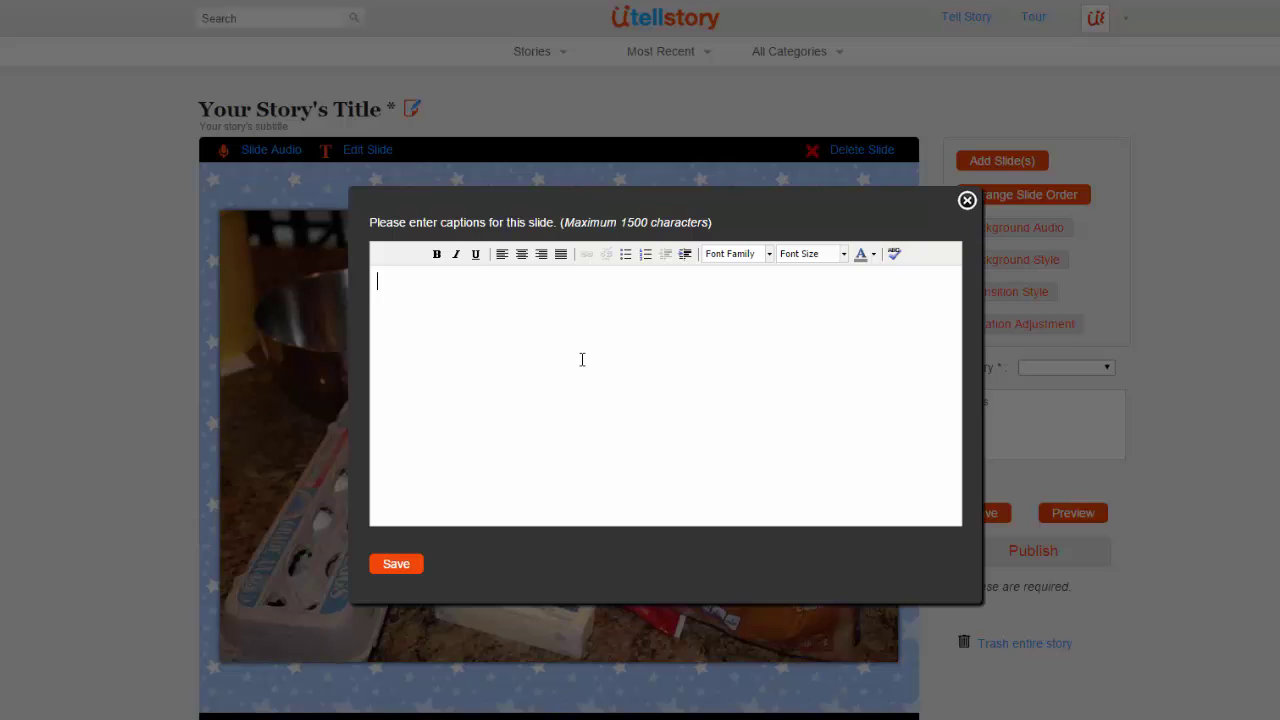
text(Preheat oven to 375 d)
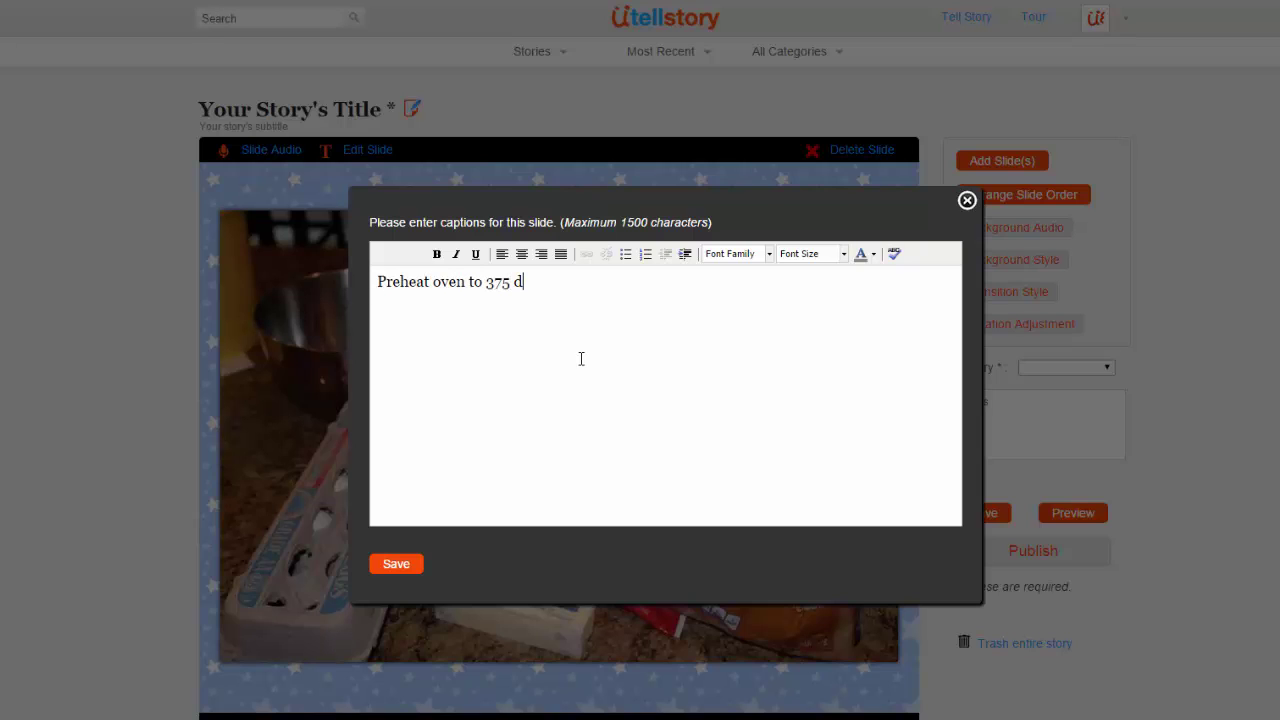
text(egrees. Gather your incredients.)
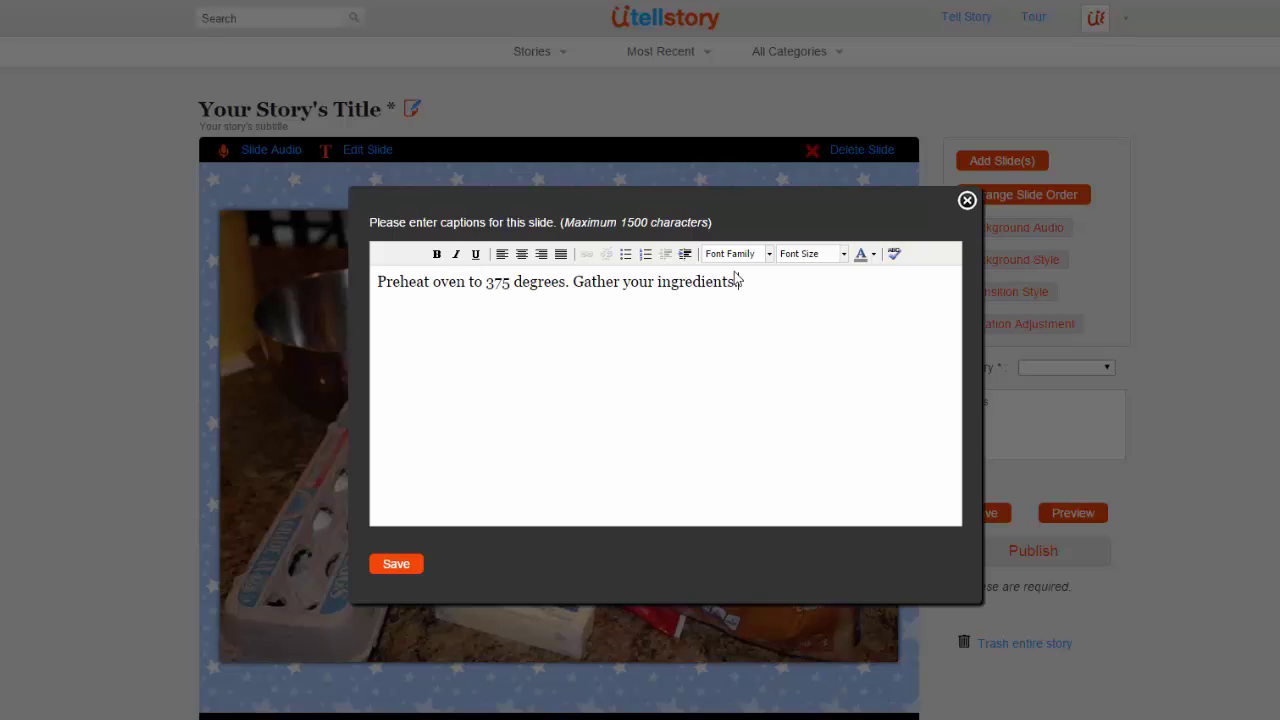
Step: Format the whole caption as 36px Arial and save it onto the slide
triple_click(737, 280)
click(768, 254)
click(770, 315)
click(843, 254)
click(800, 370)
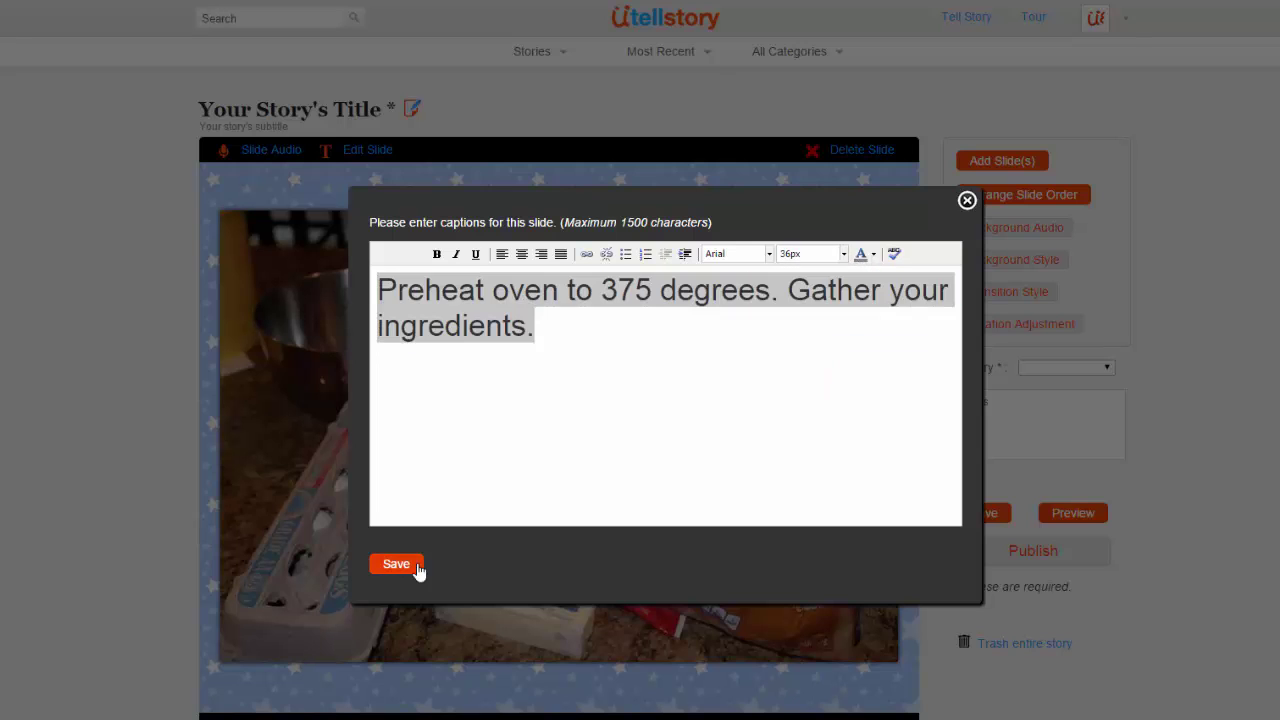
click(398, 565)
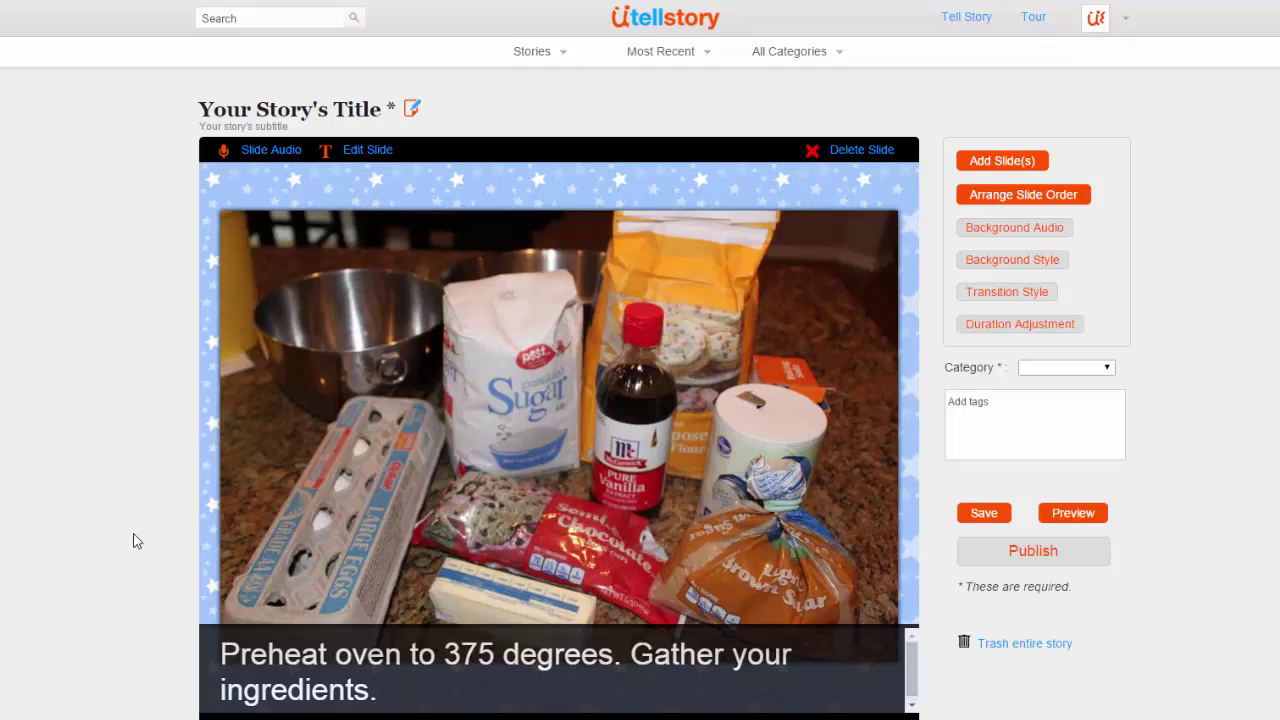
Step: Set the story title to 'Making Delicious Chocolate Chip Cookies' and save it
click(413, 111)
text(Making Delicious Chocolate Chip Cookies)
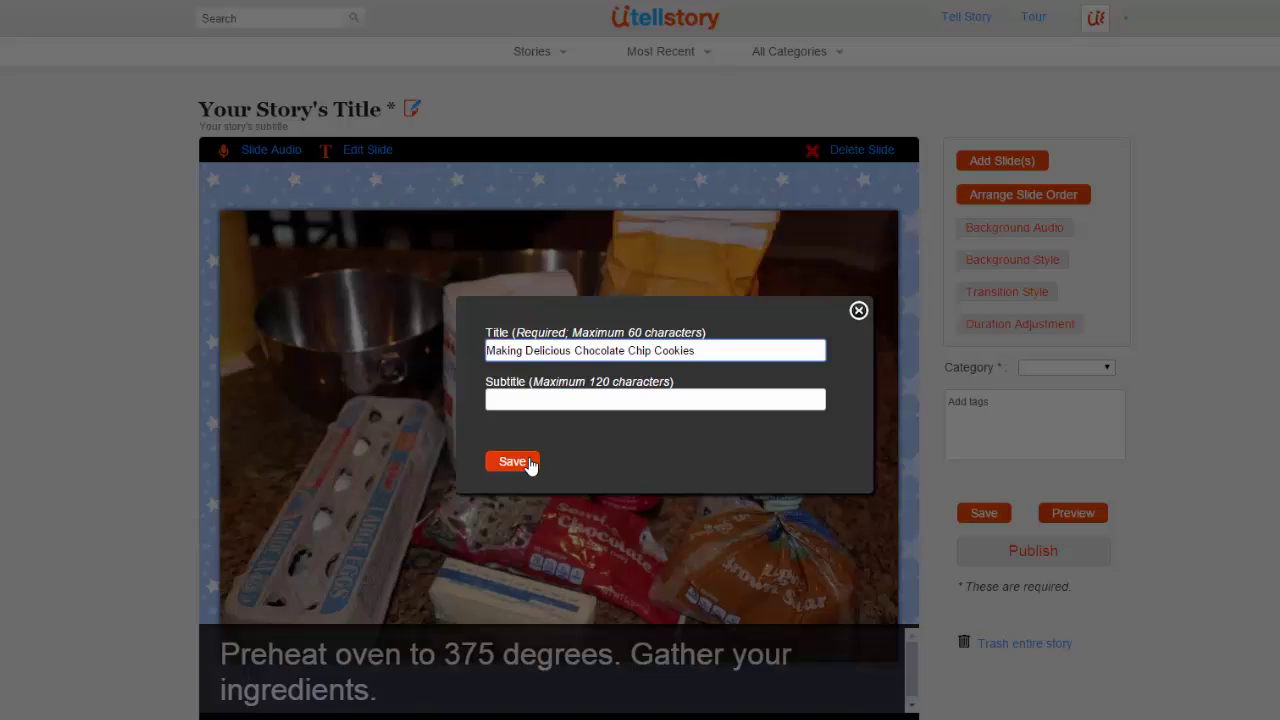
click(531, 466)
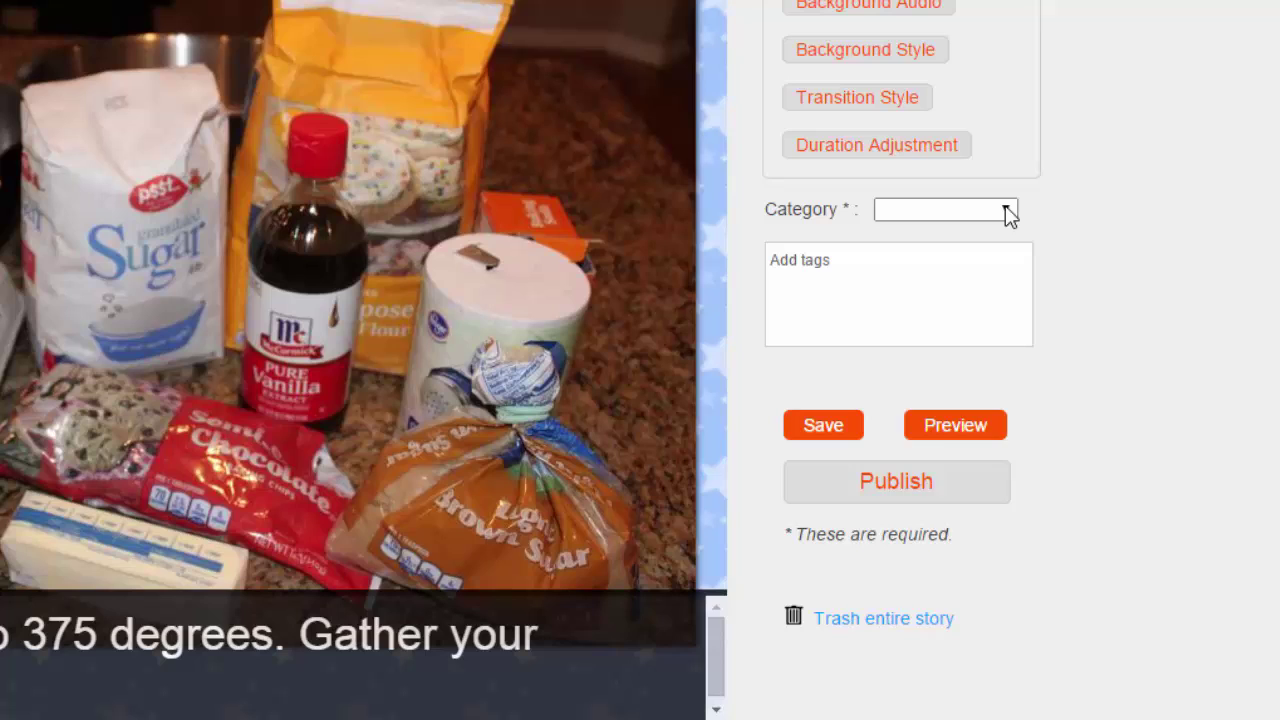
Step: Choose Education as the story's category
click(1006, 212)
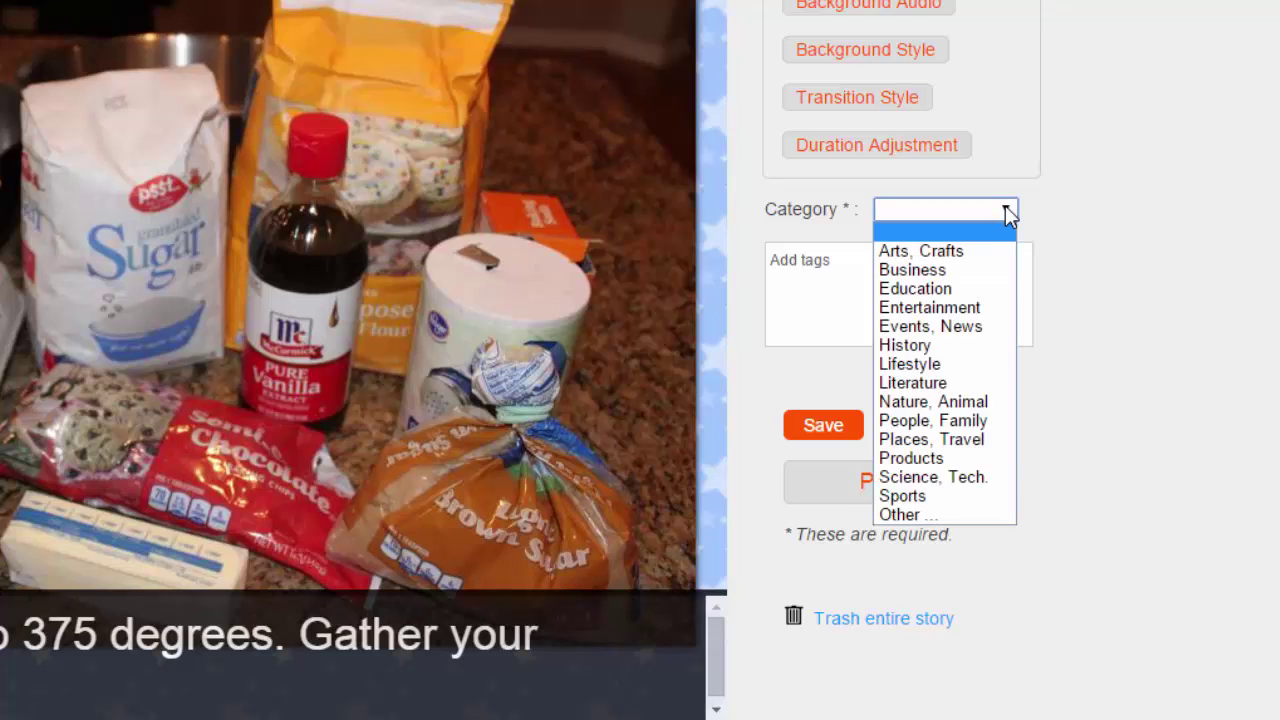
click(976, 290)
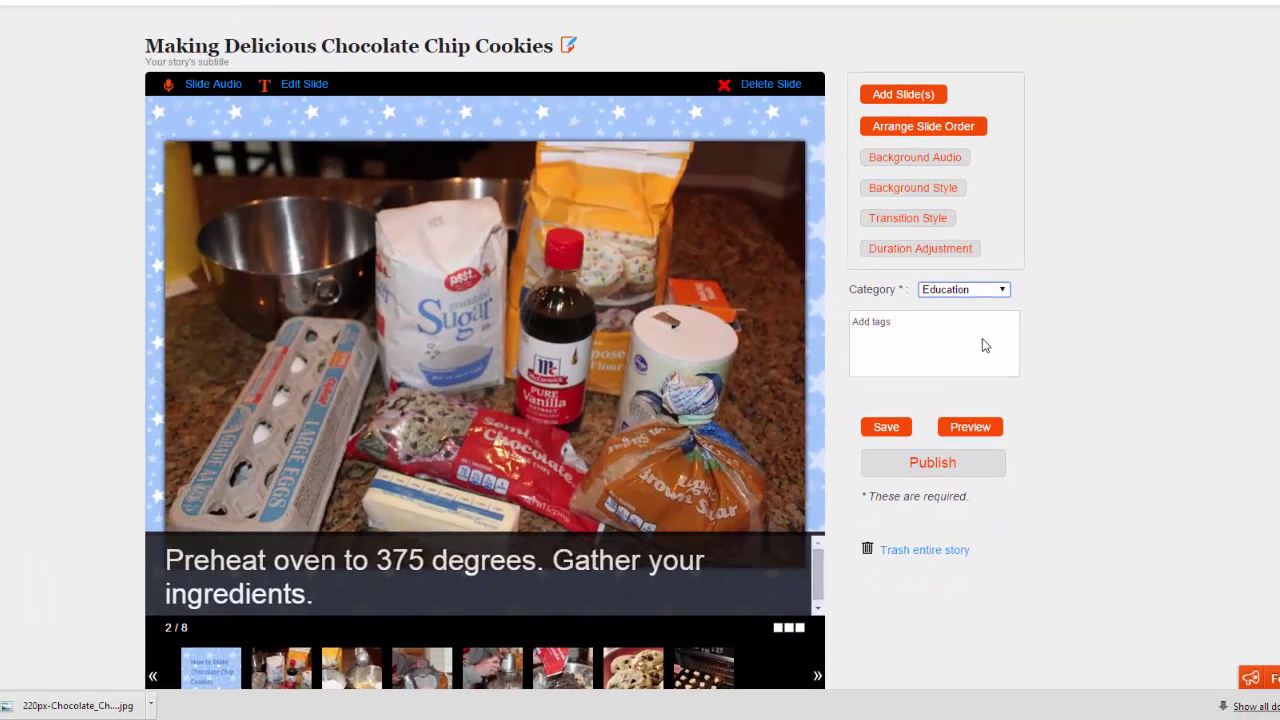
click(906, 429)
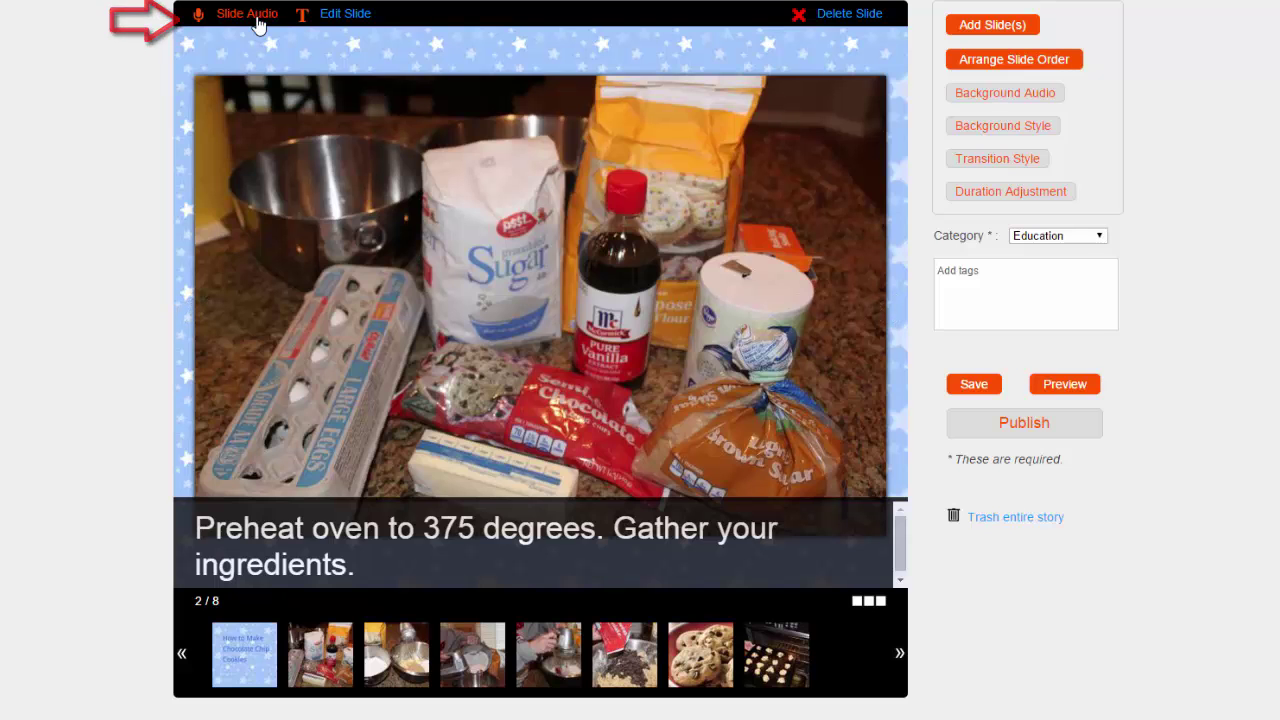
Step: Record a 17-second narration with microphone access allowed, play it back, and insert it on slide 2
click(257, 20)
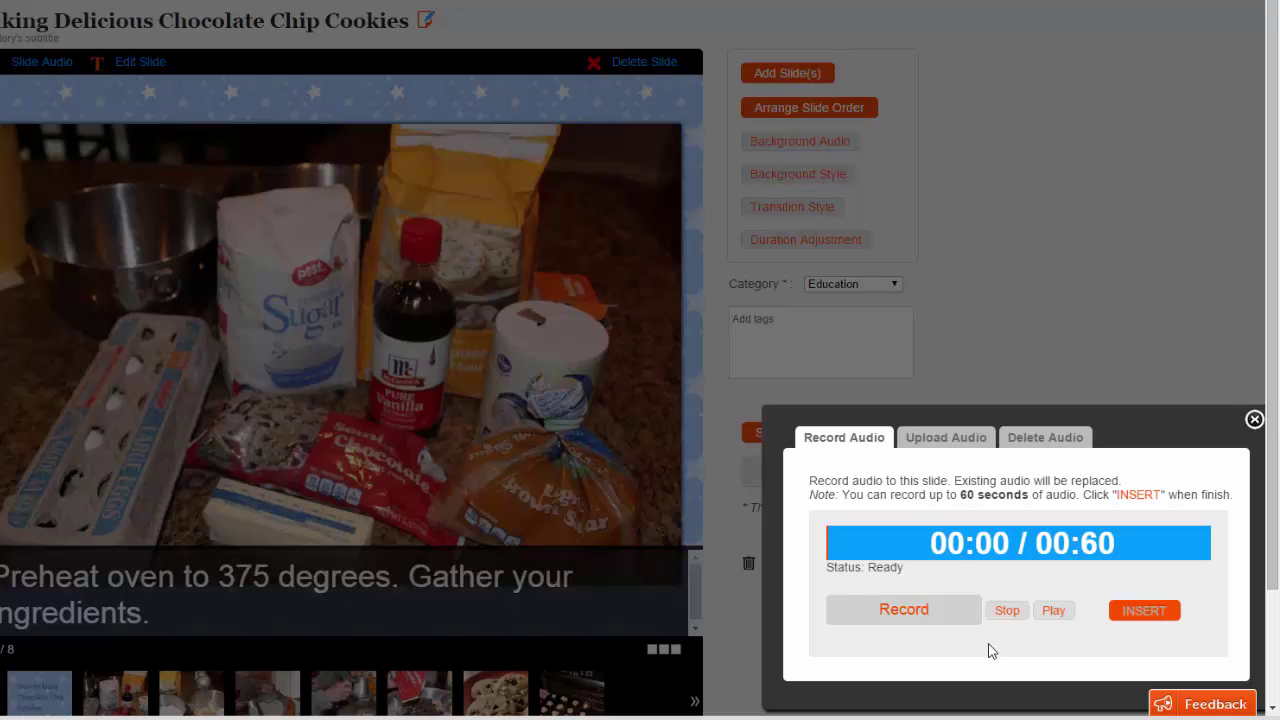
click(928, 609)
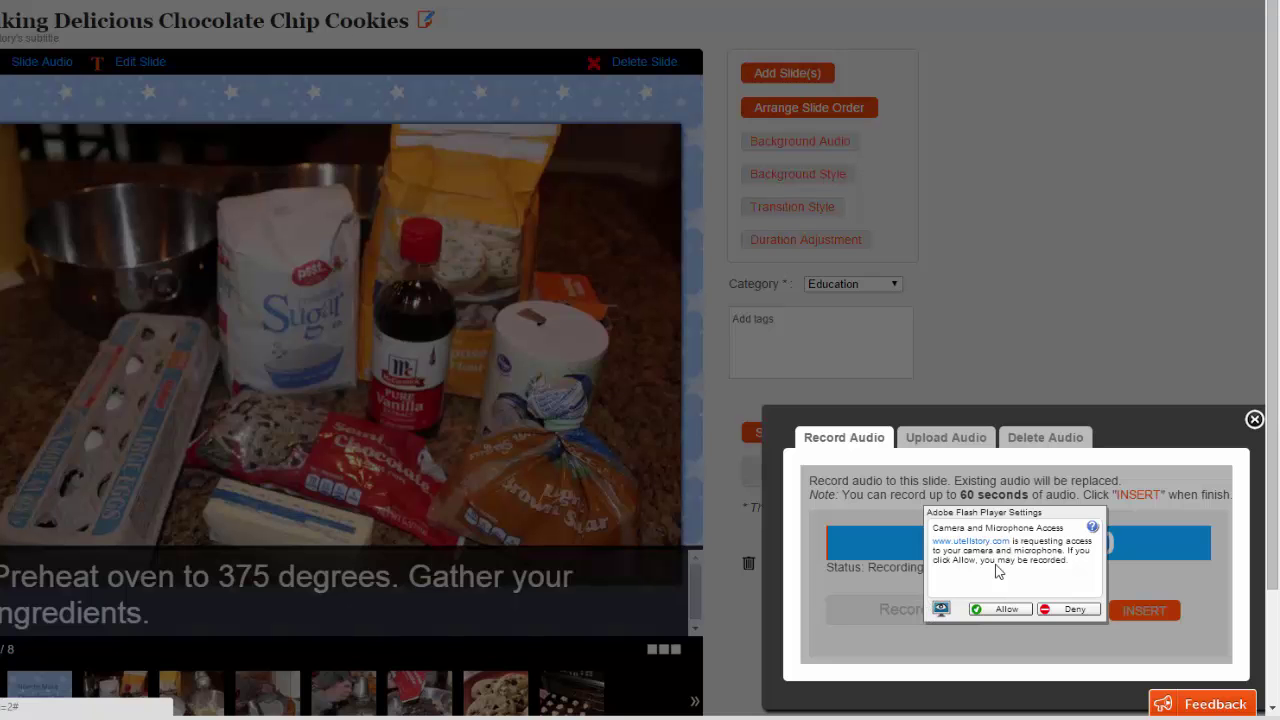
click(1004, 609)
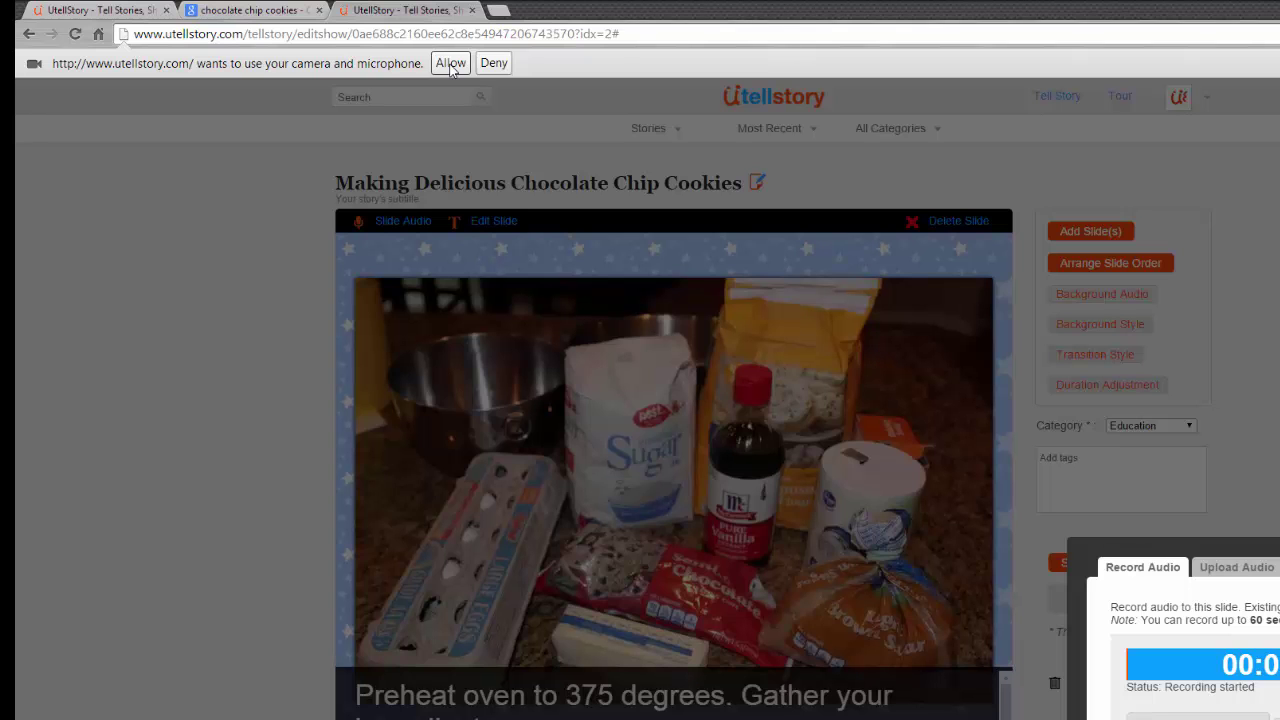
click(450, 63)
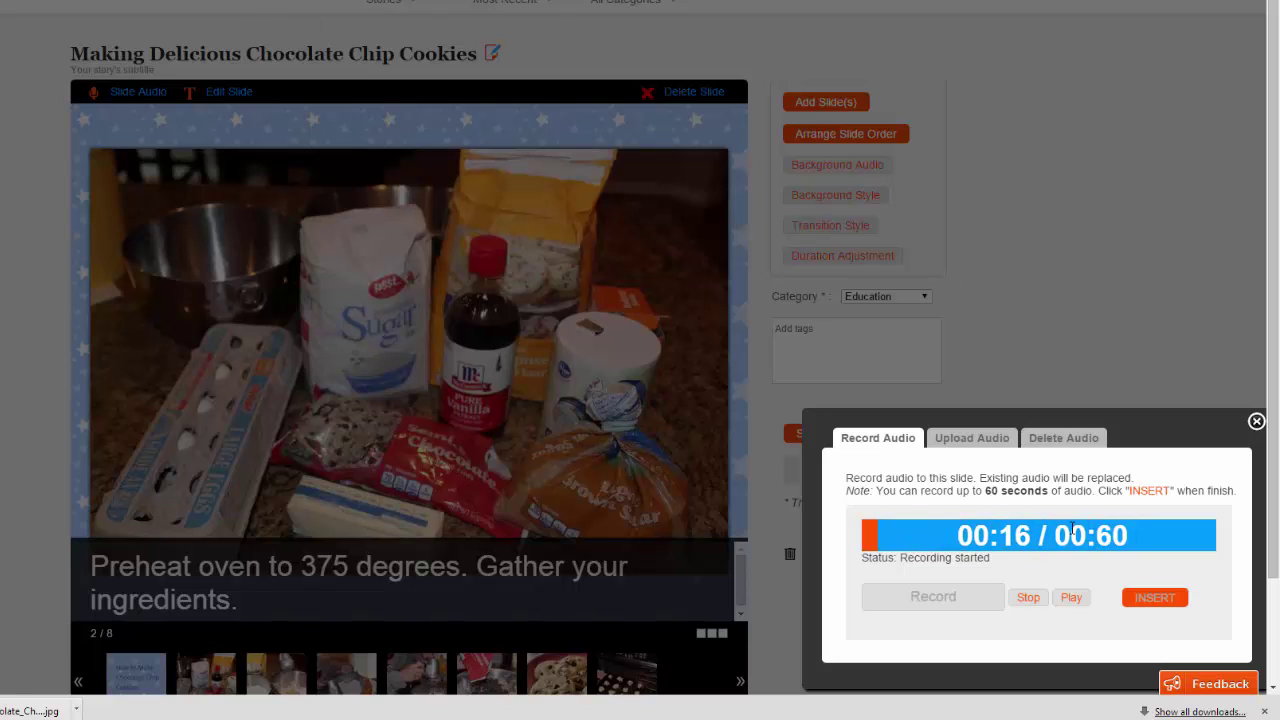
click(1027, 598)
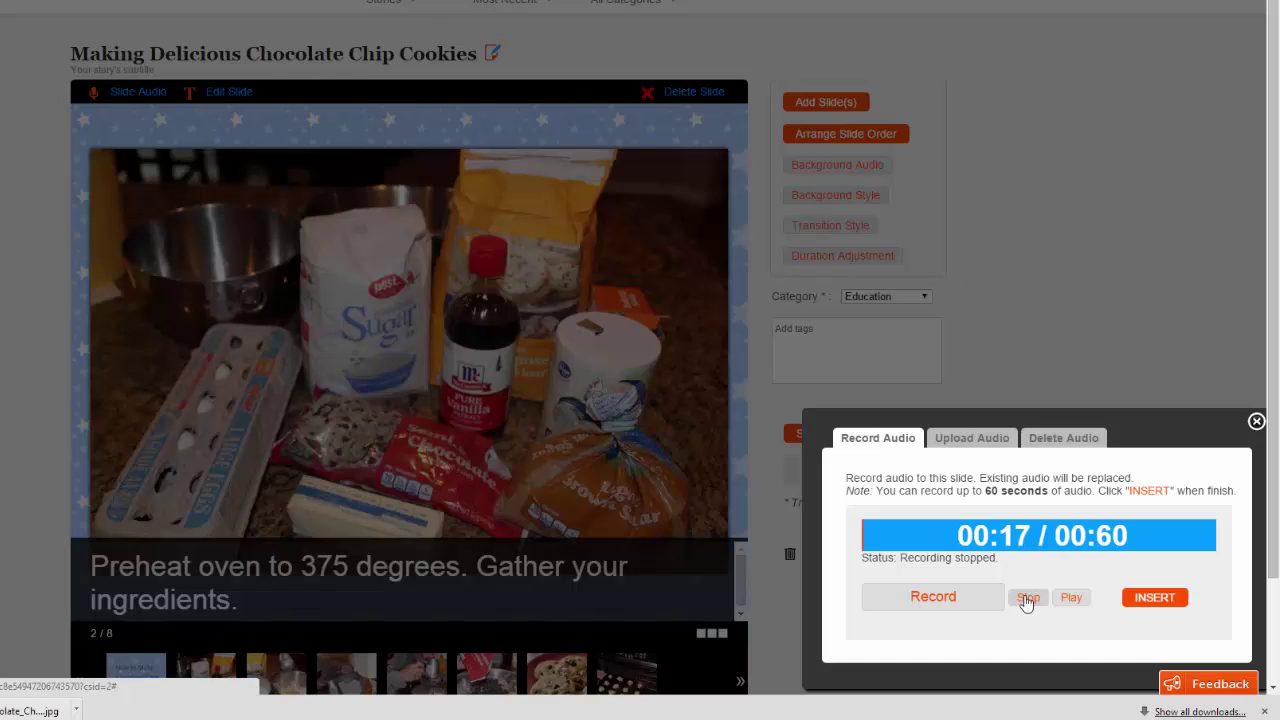
click(1072, 598)
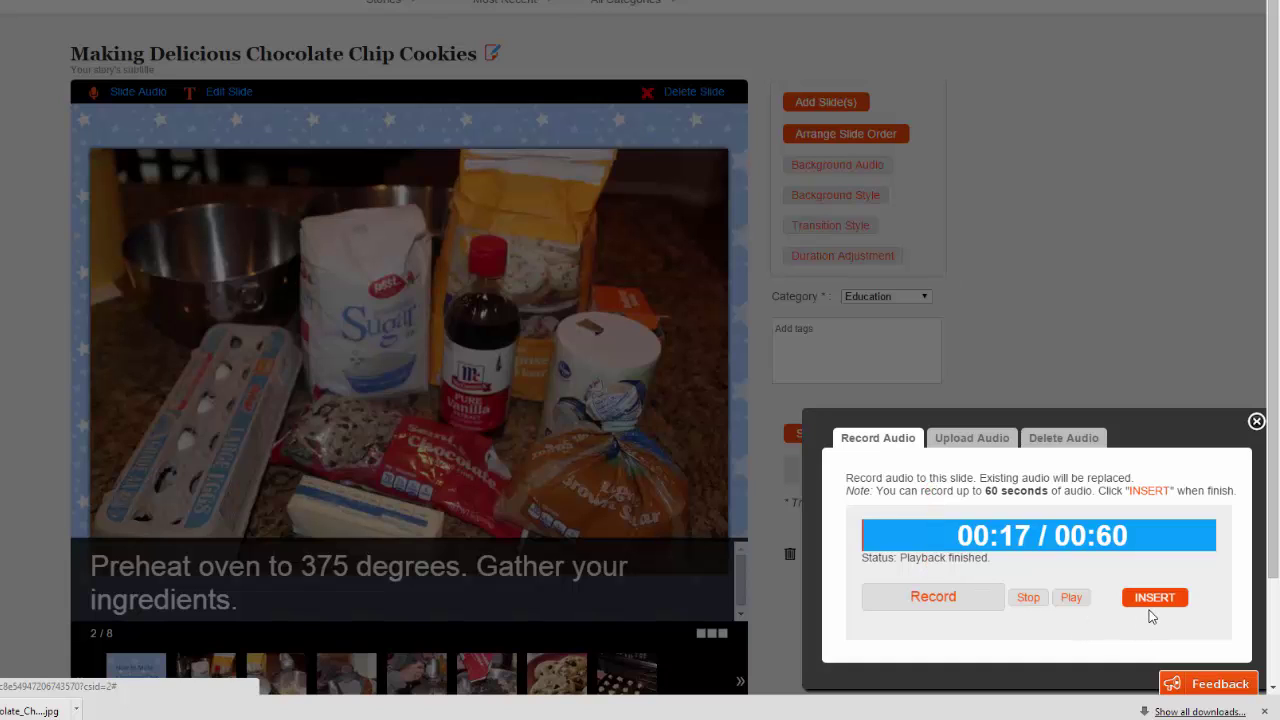
click(1150, 596)
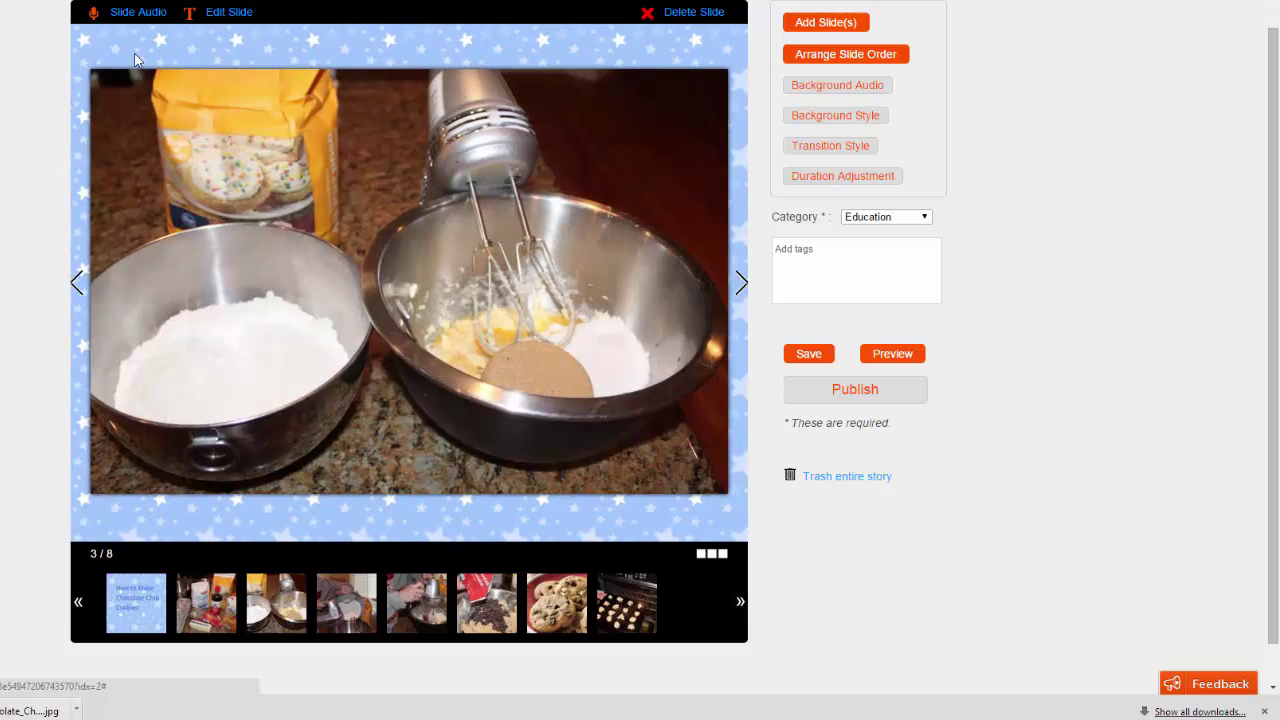
Step: Return to slide 2, the ingredients slide, closing the Slide Audio dialog without recording
click(145, 14)
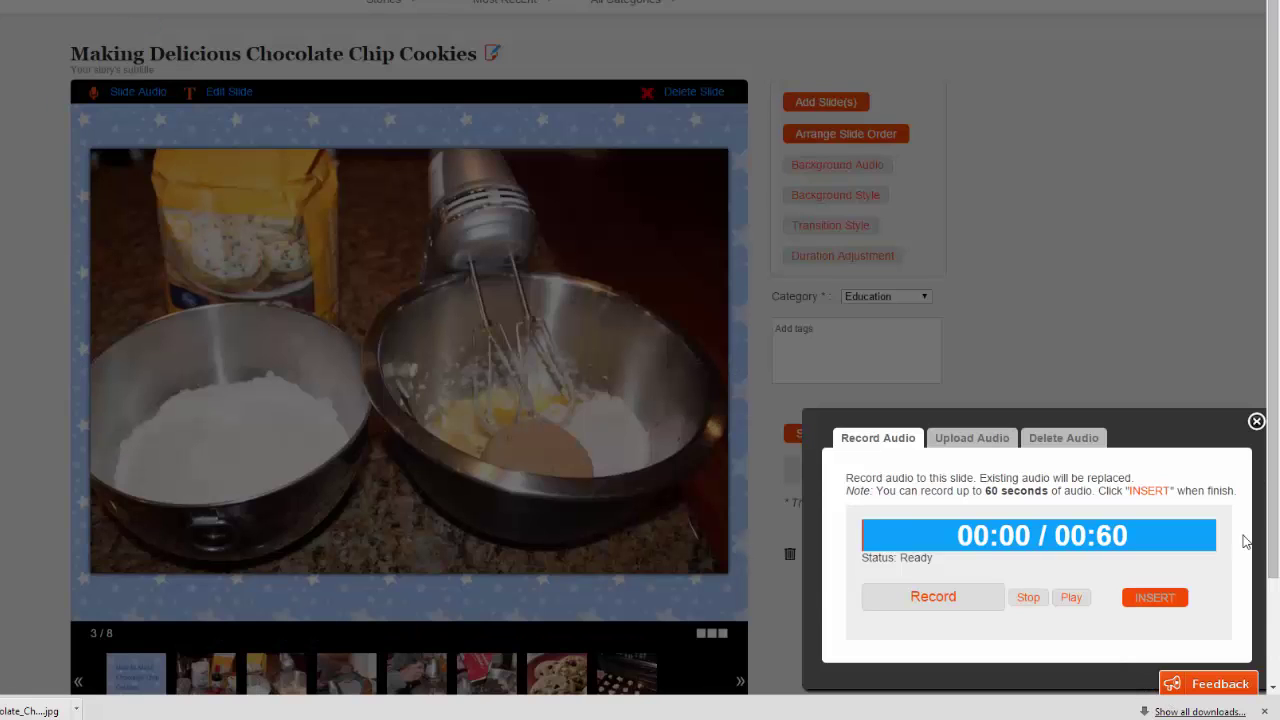
click(1256, 421)
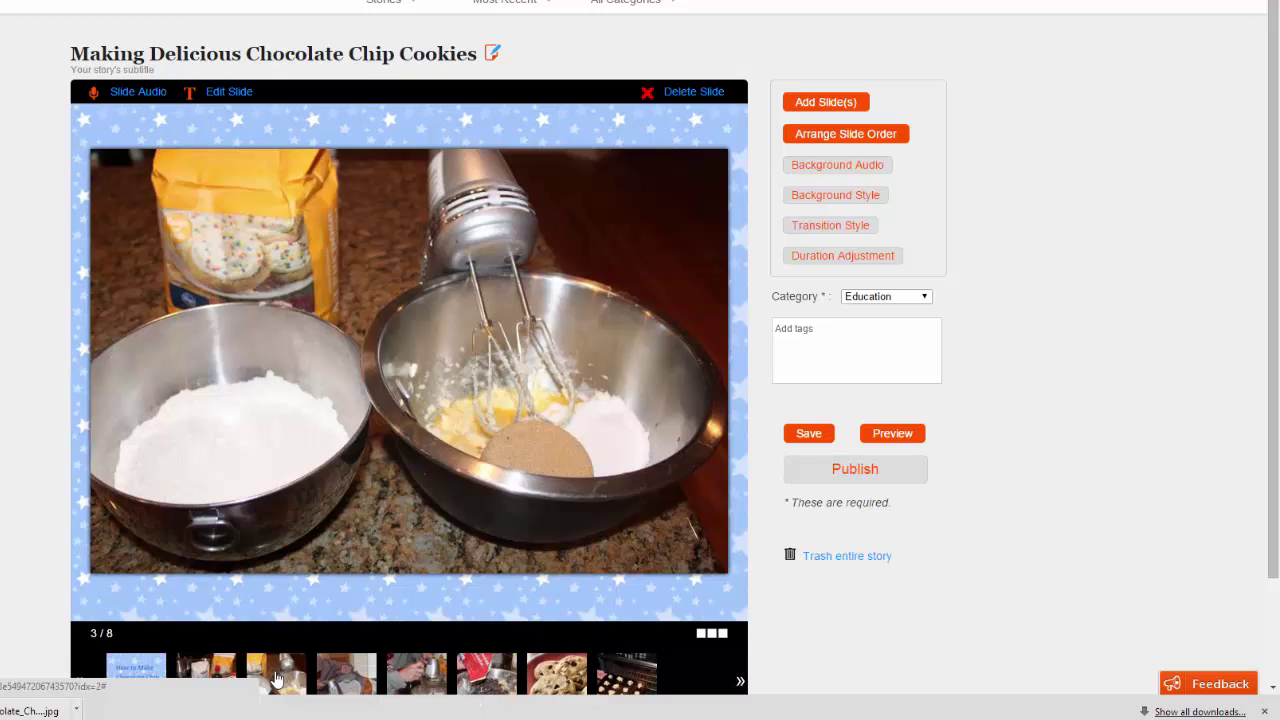
click(207, 672)
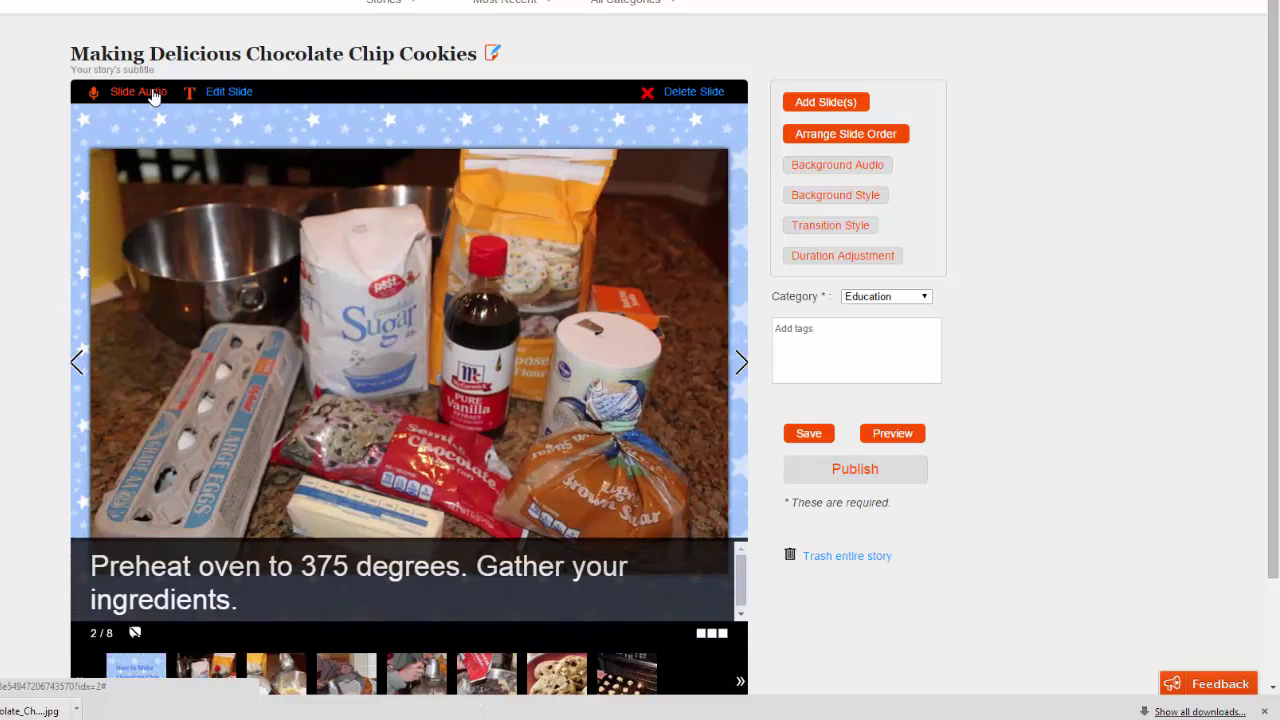
click(148, 93)
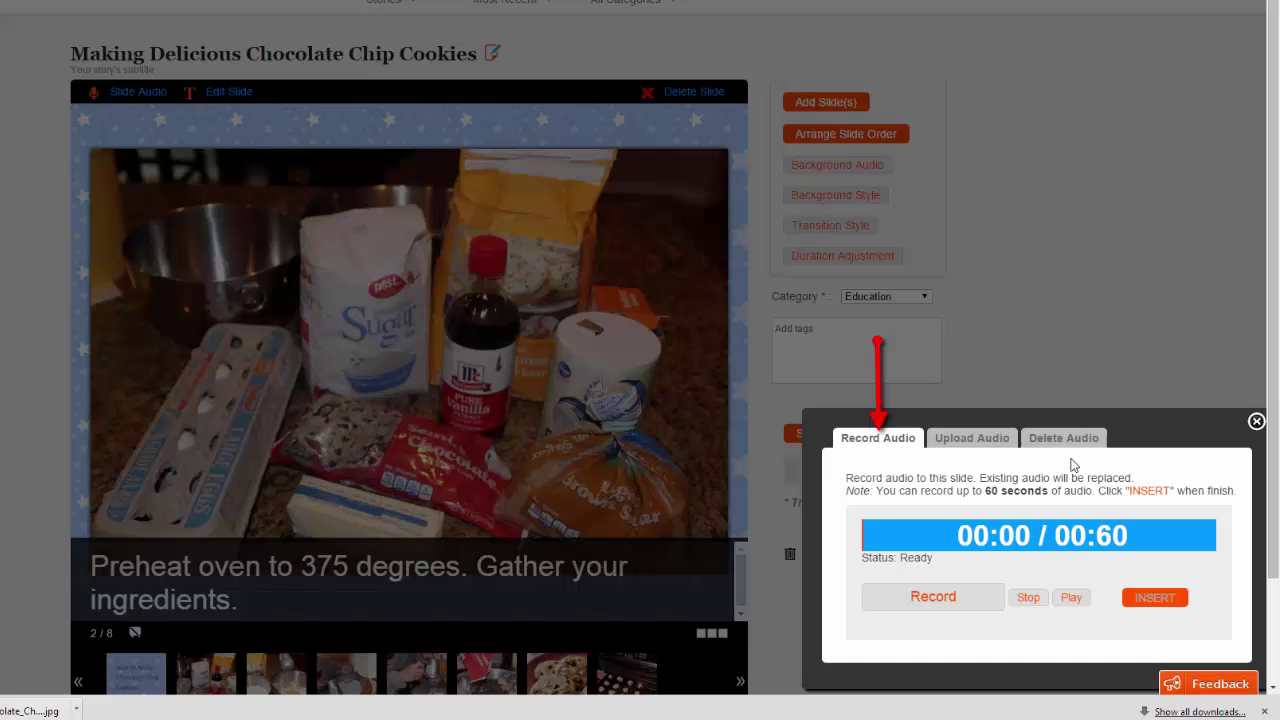
click(1256, 421)
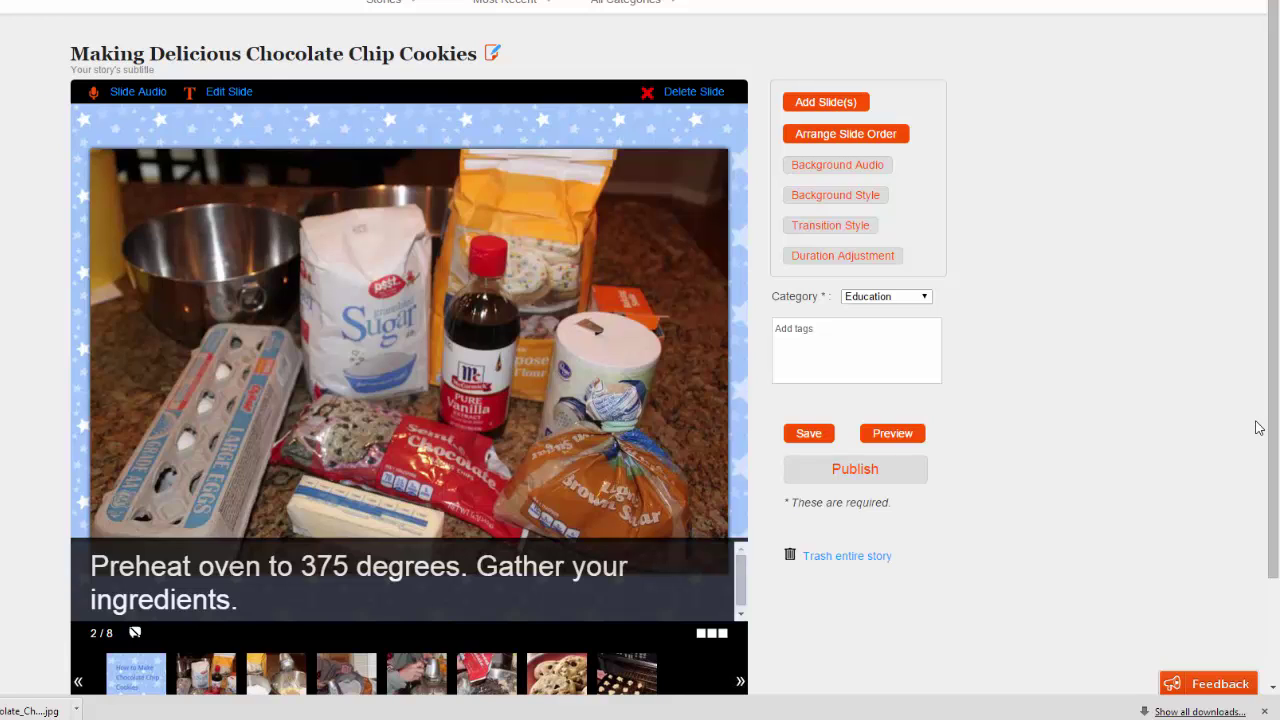
click(826, 102)
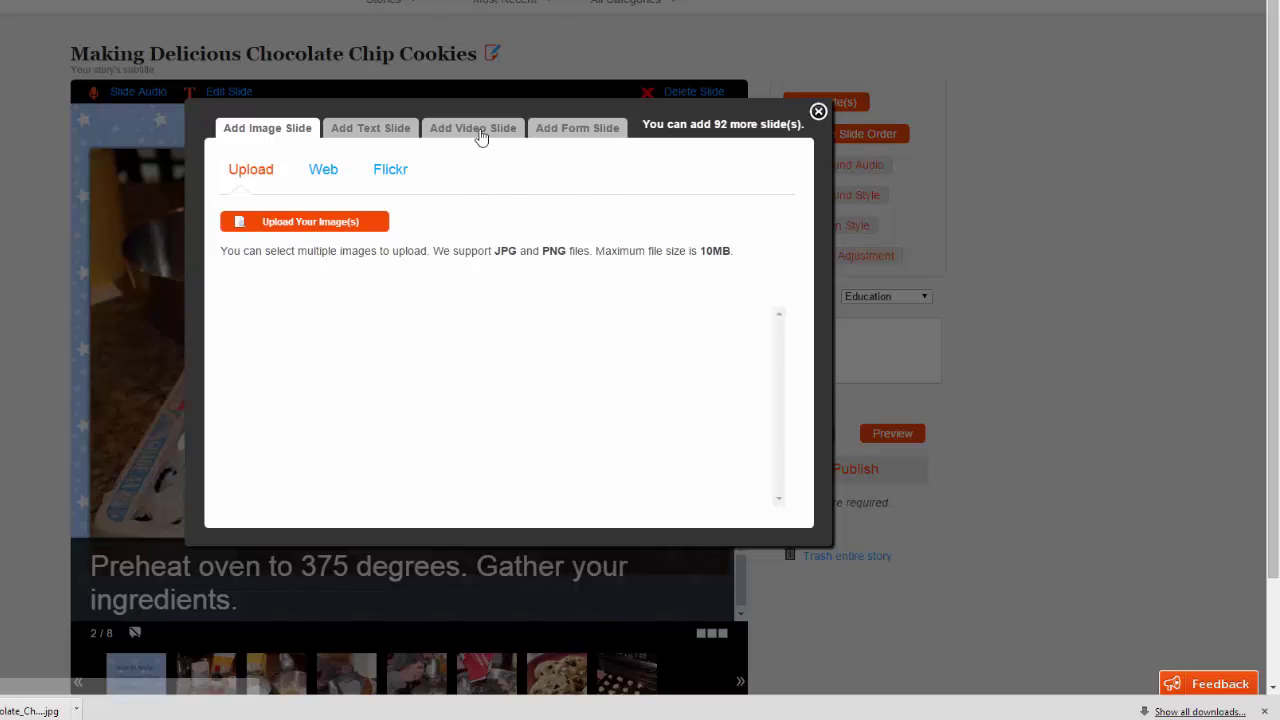
click(480, 138)
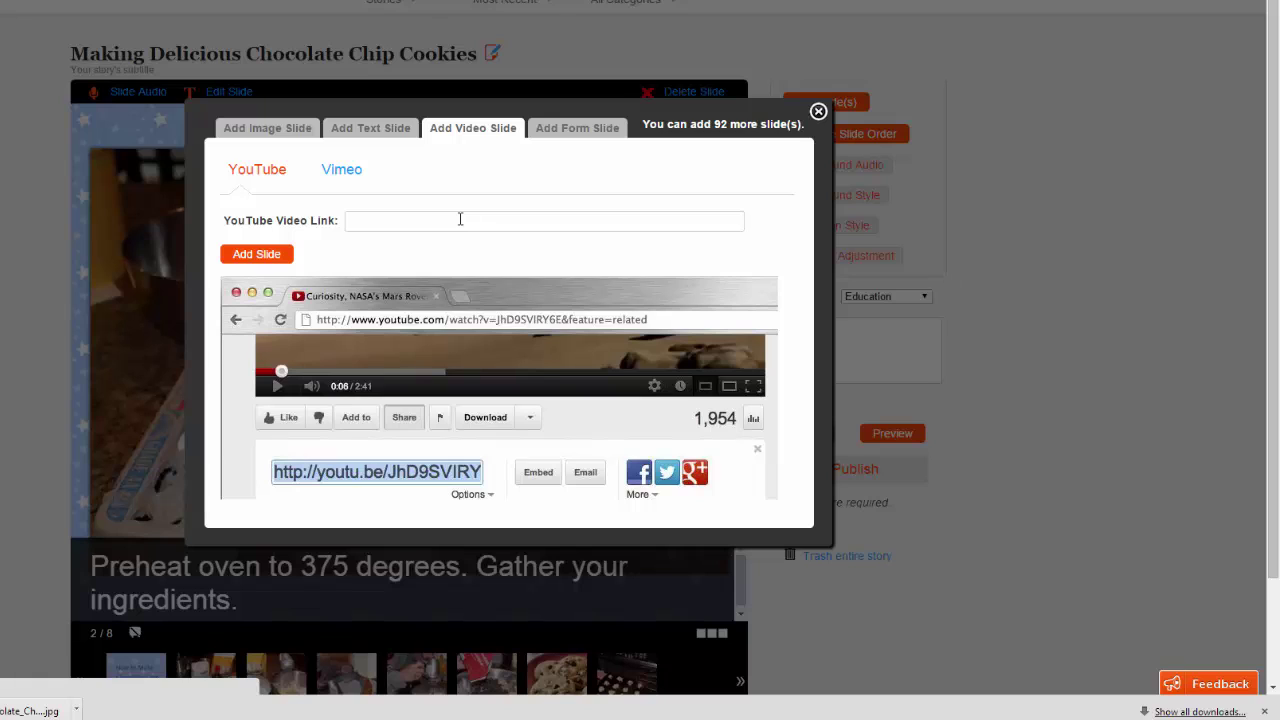
click(612, 132)
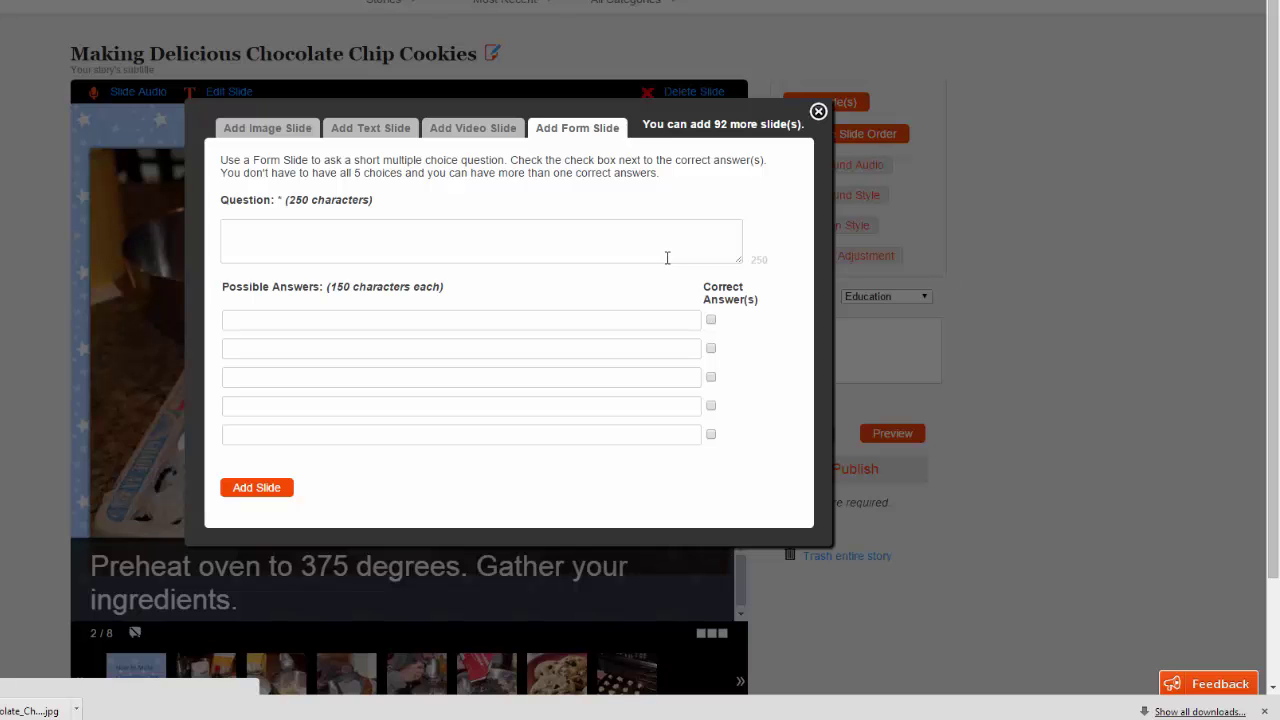
click(818, 111)
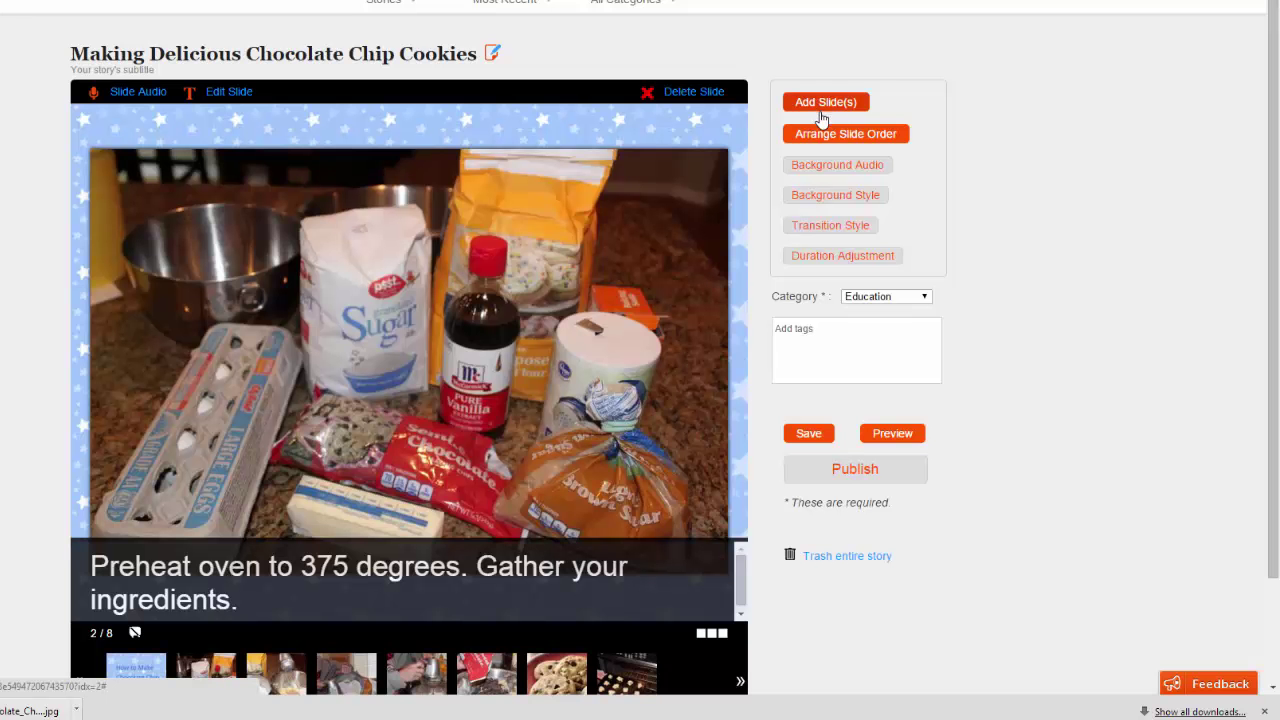
click(825, 175)
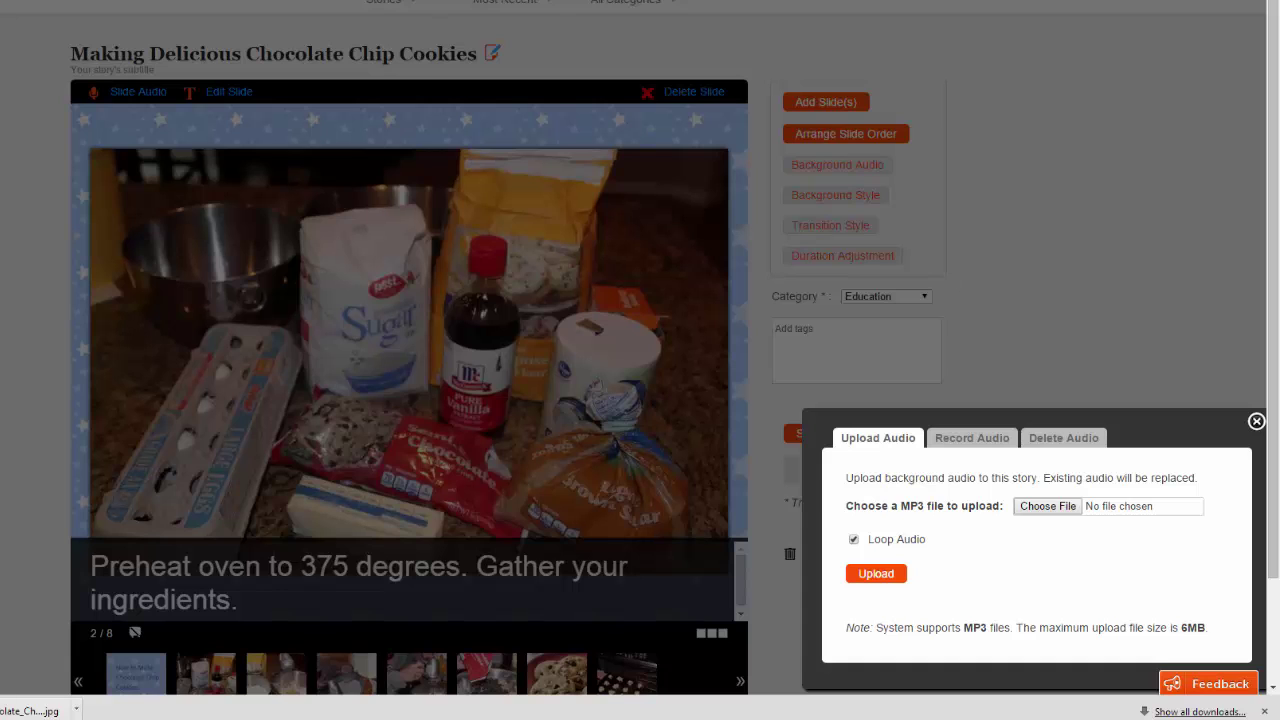
click(1256, 421)
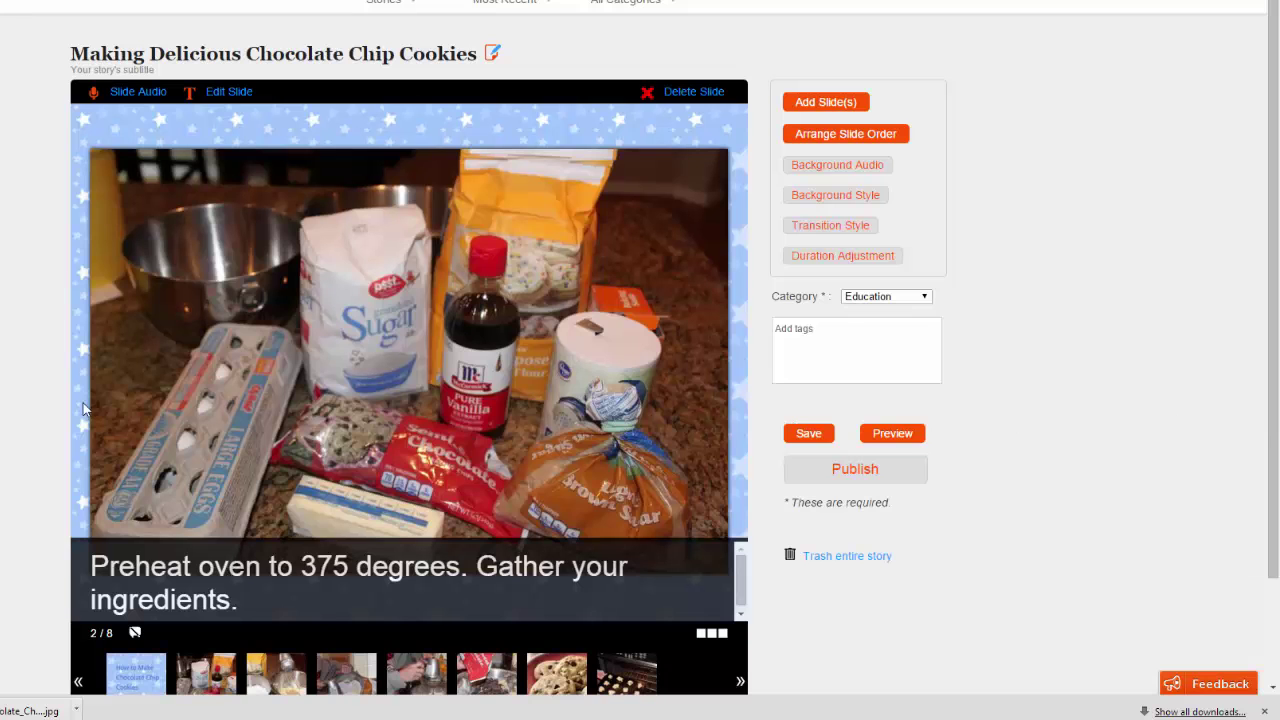
click(888, 436)
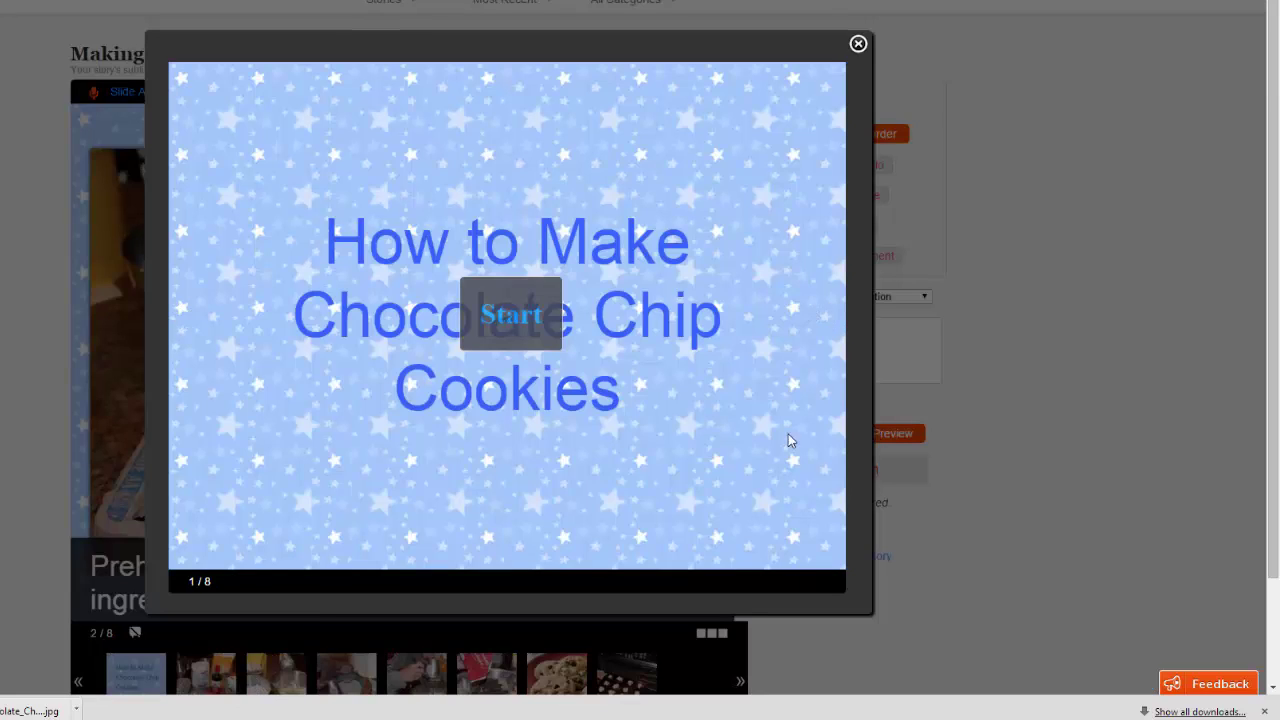
click(513, 318)
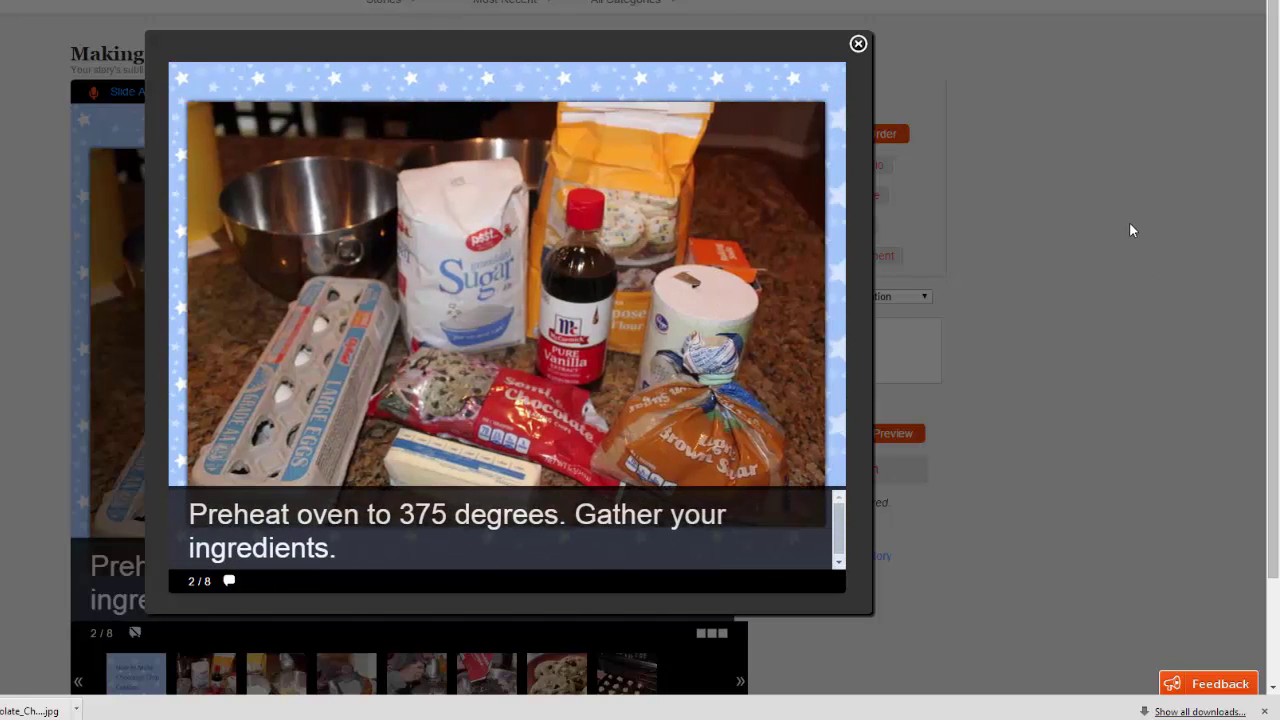
click(858, 44)
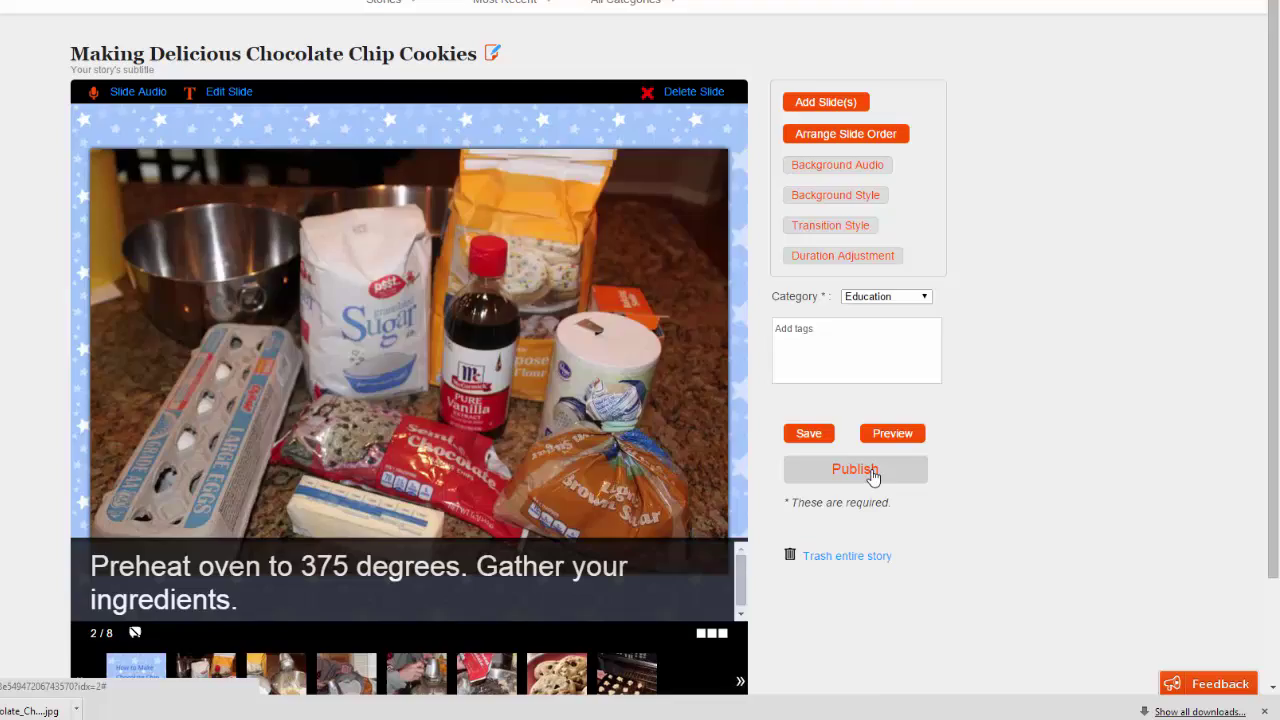
Step: Publish the cookie story as a Private Share
click(855, 470)
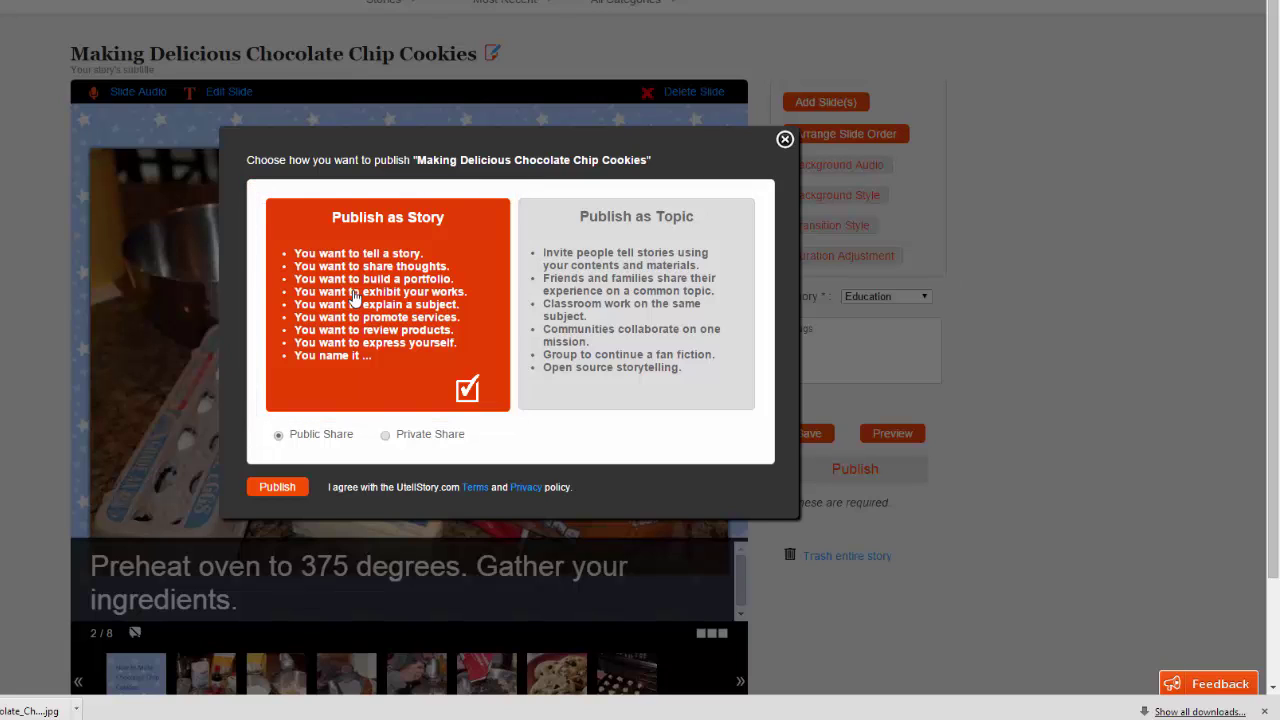
click(386, 437)
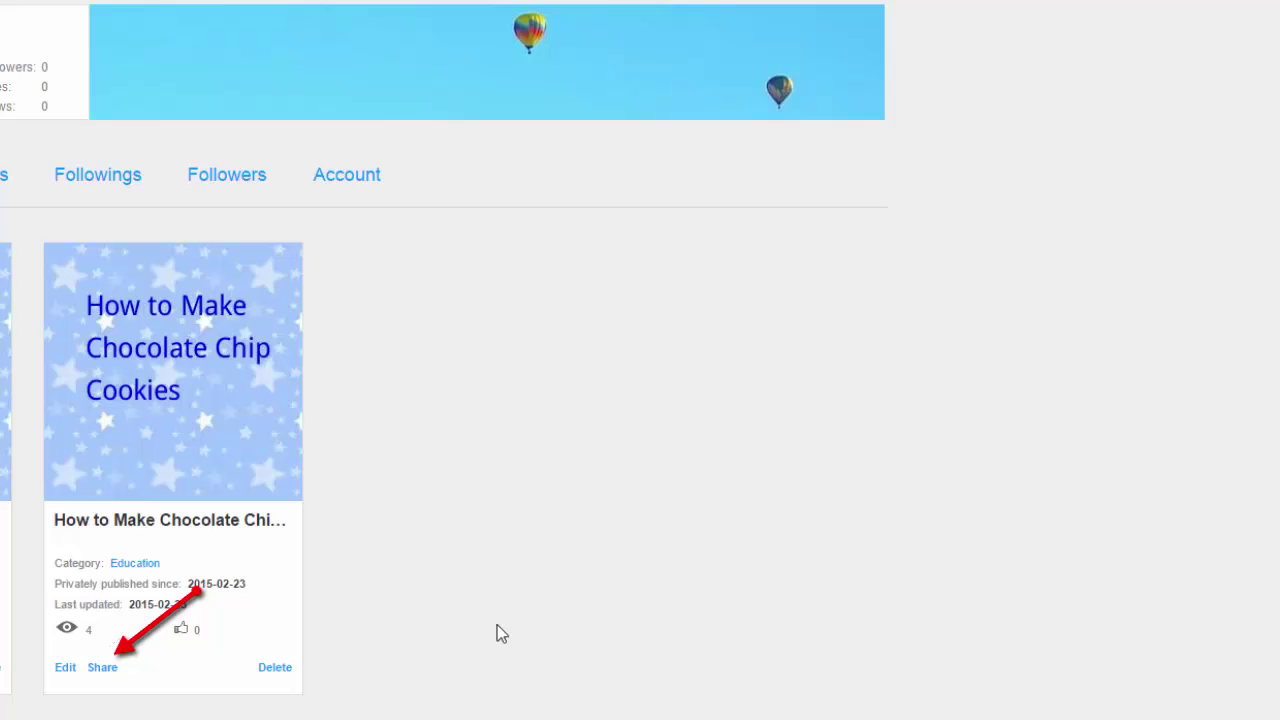
Step: Copy the cookie story's URL link from its Share dialog, then go to My Stories
click(103, 672)
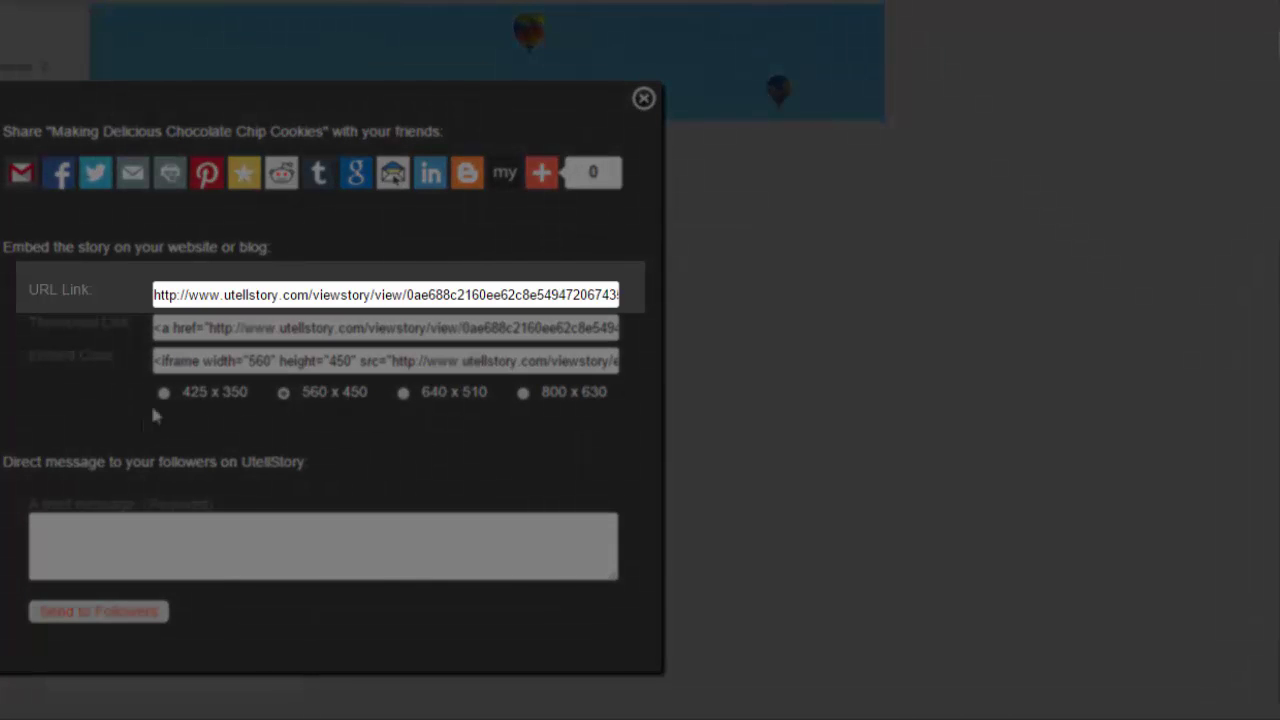
click(160, 300)
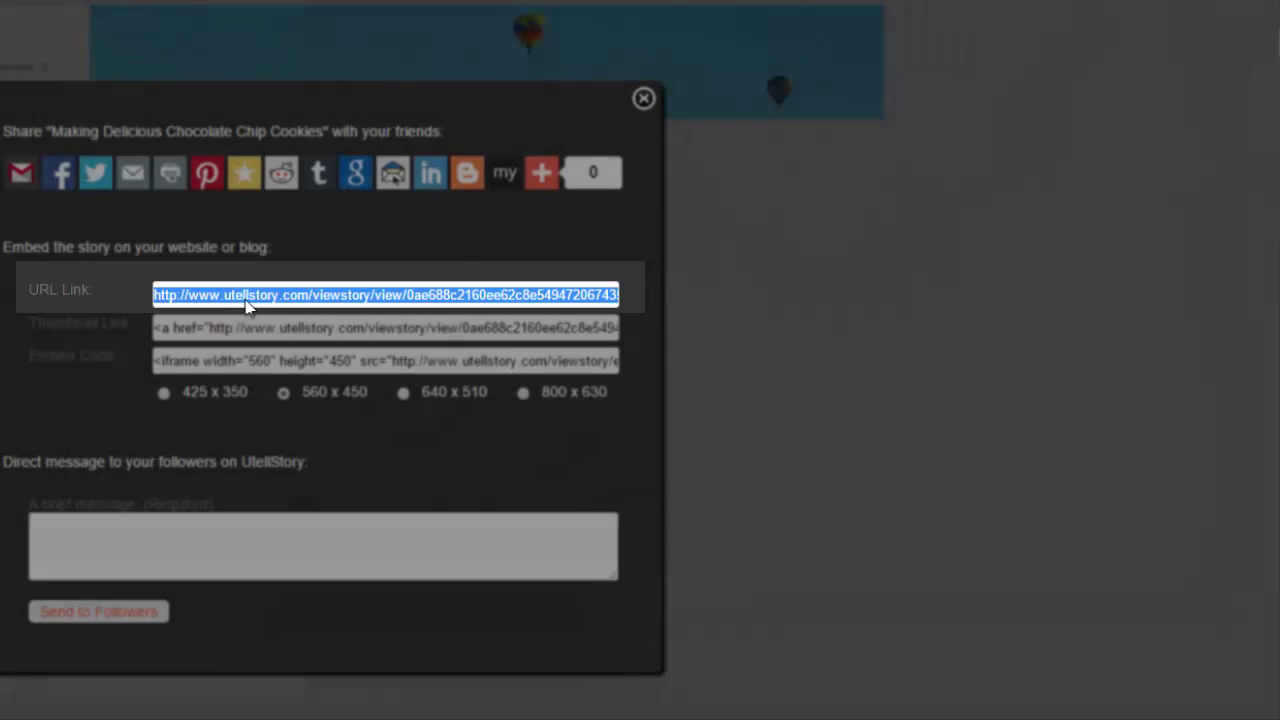
right_click(248, 302)
click(298, 315)
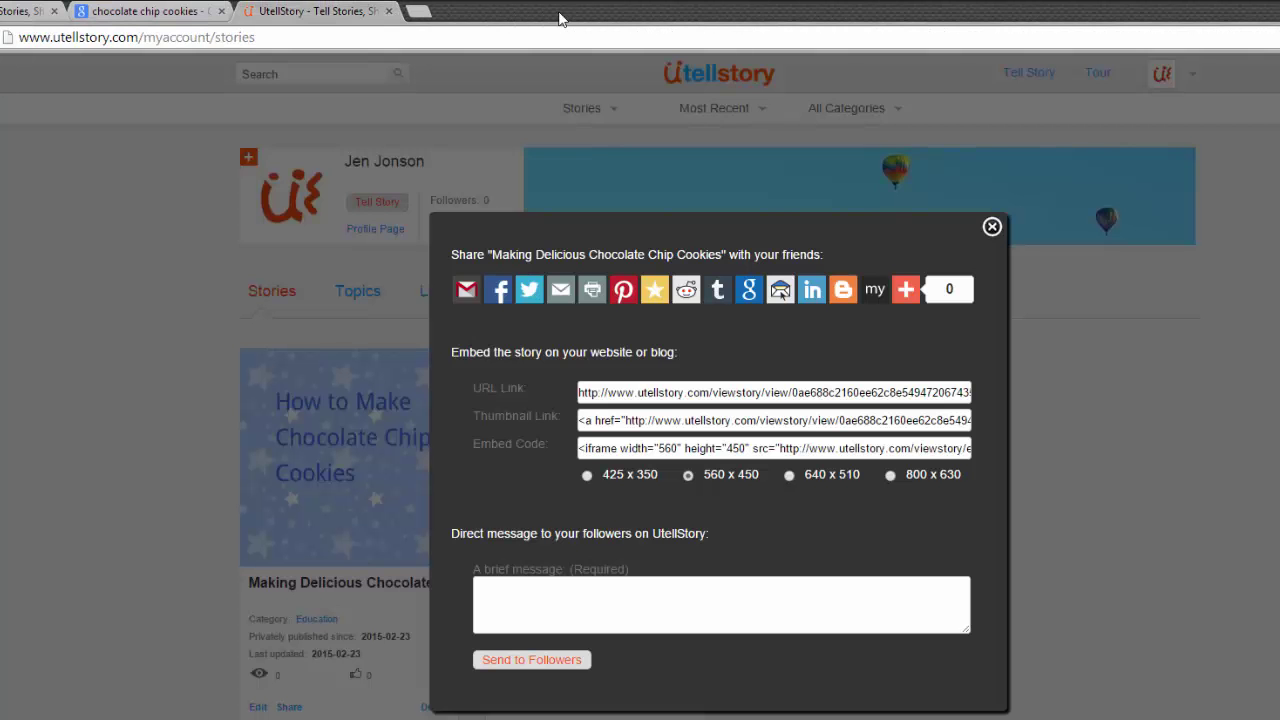
click(992, 226)
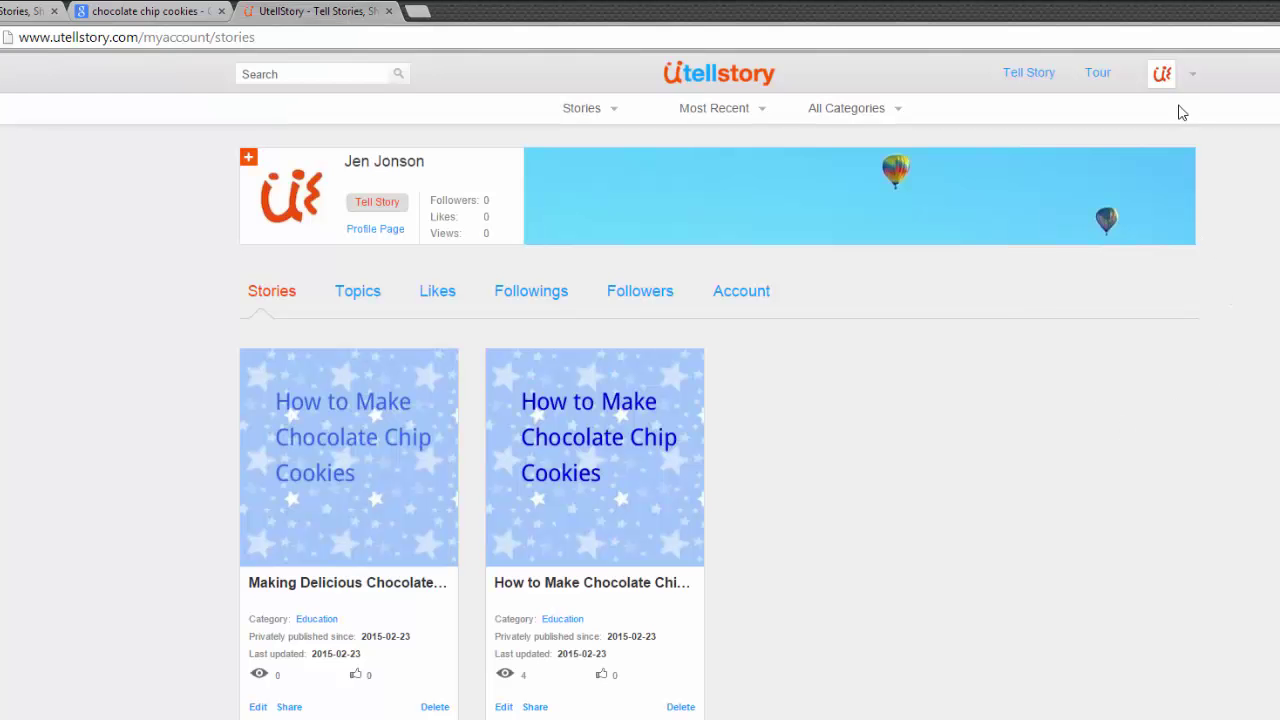
click(1191, 76)
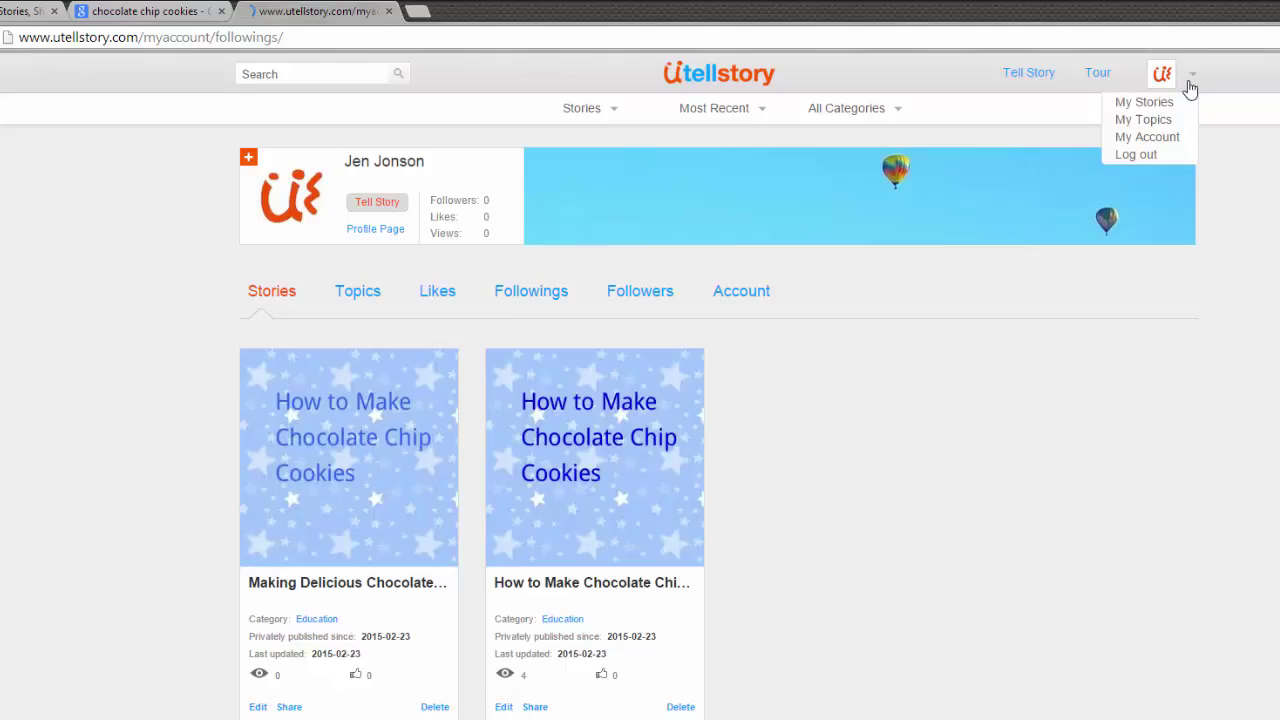
click(1162, 108)
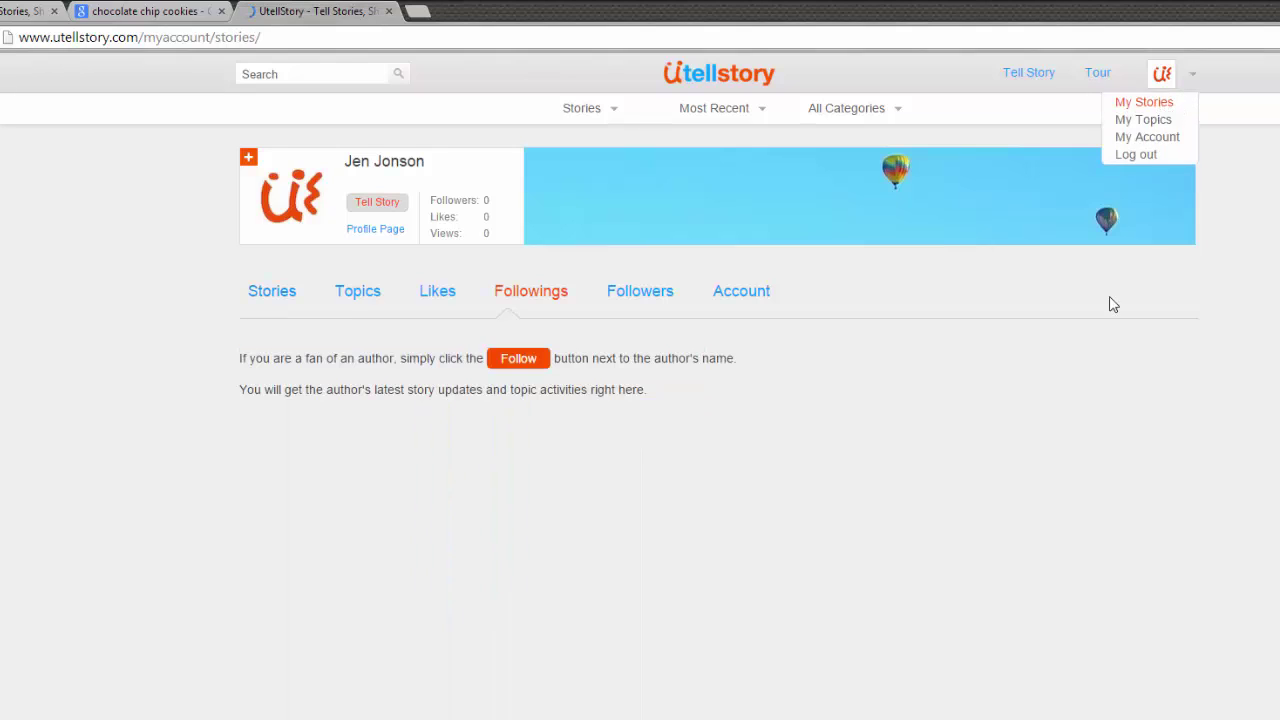